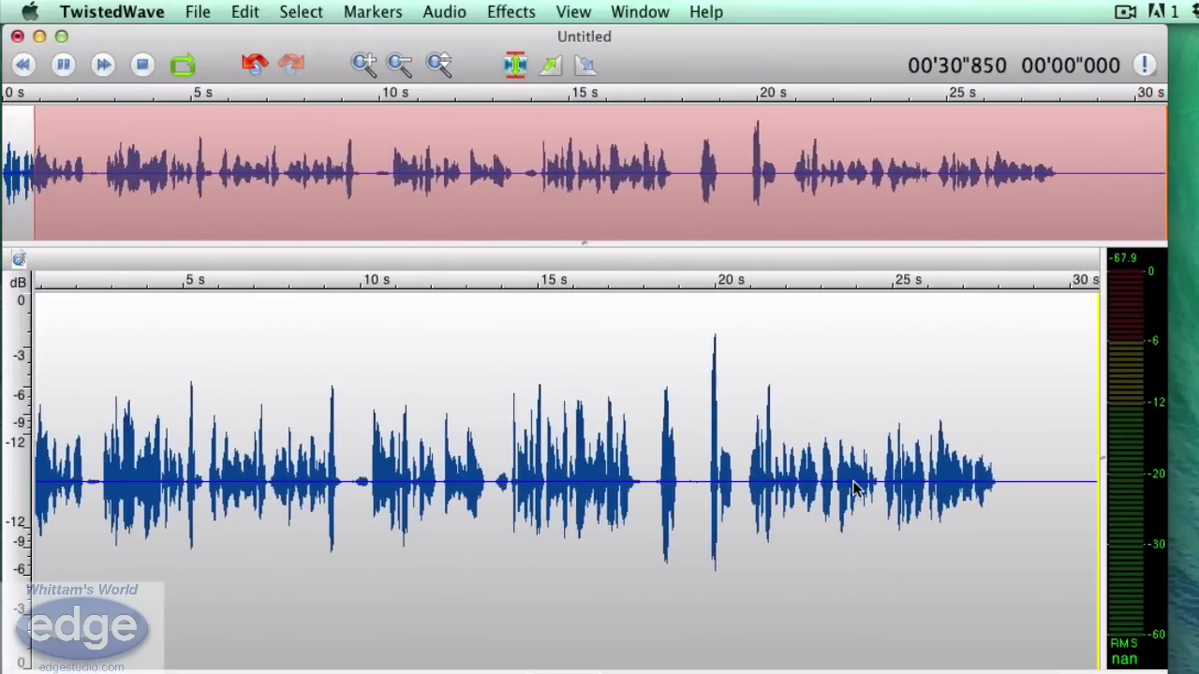
Stop recording the voice take and play it back from the first breath, about 2.3 s in
key("space")
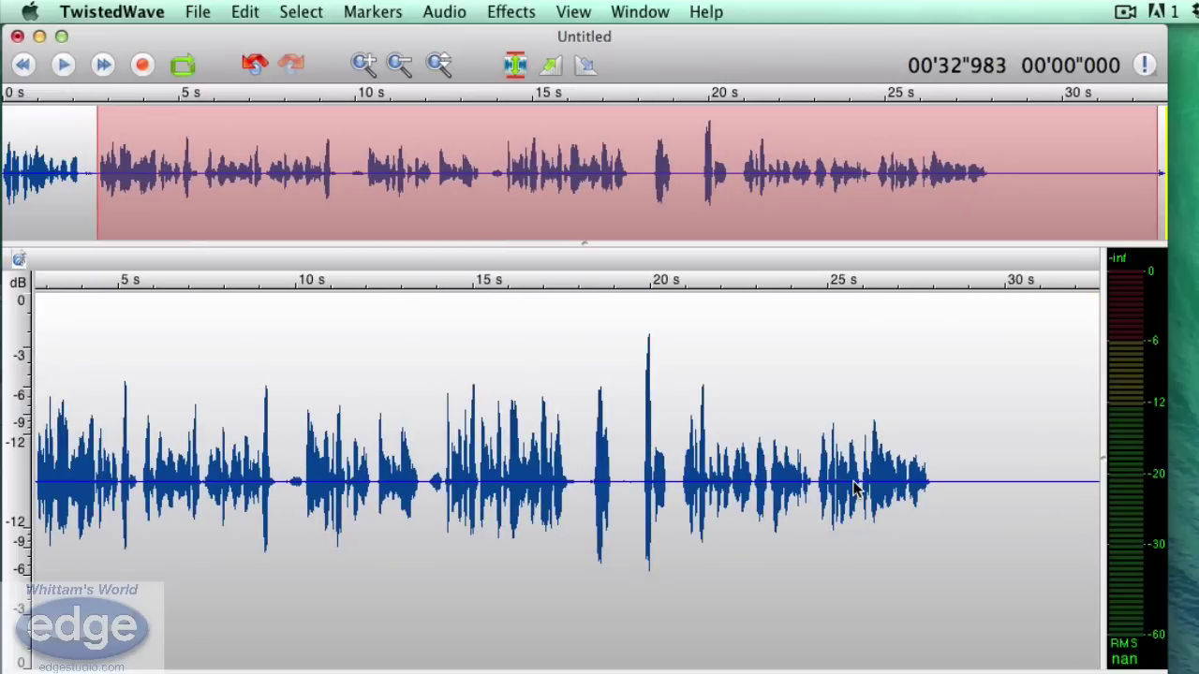
scroll(853, 488, "down", 2)
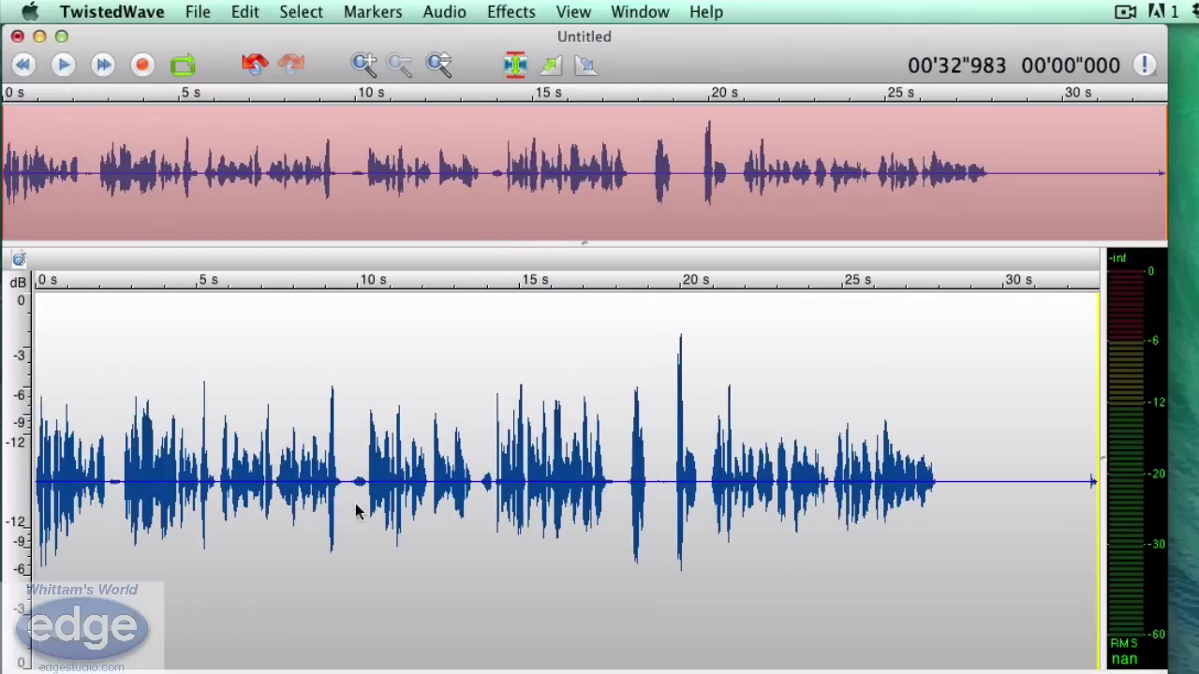
left_click(110, 525)
key("super+equal")
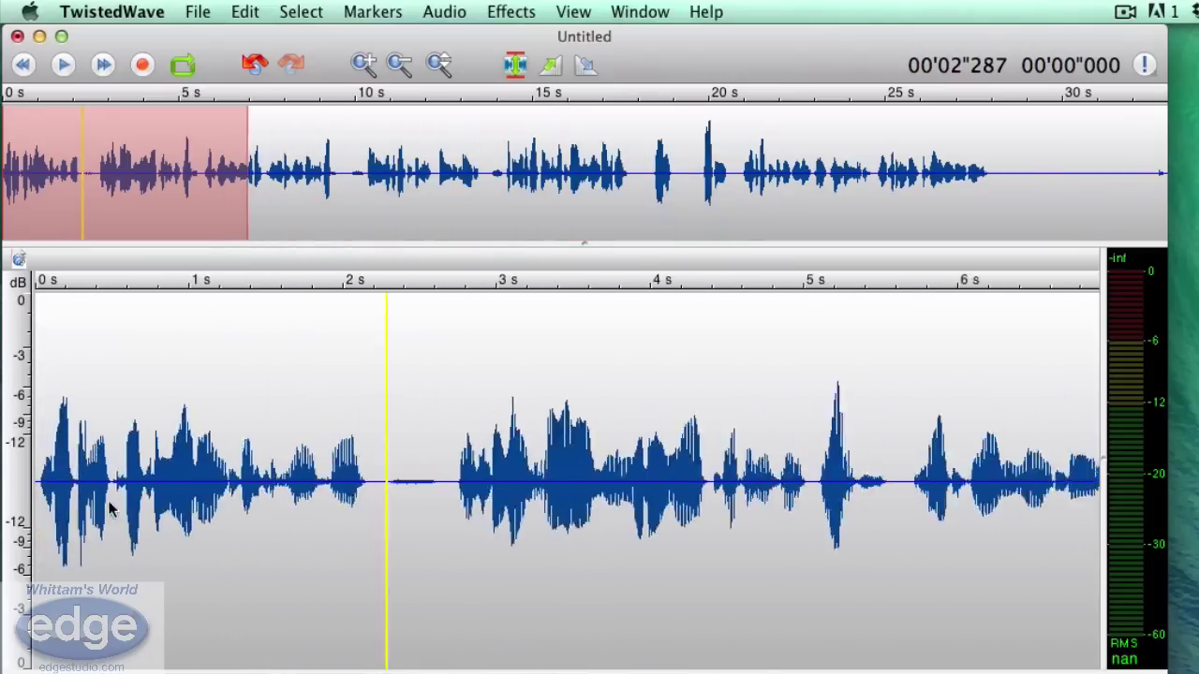
key("space")
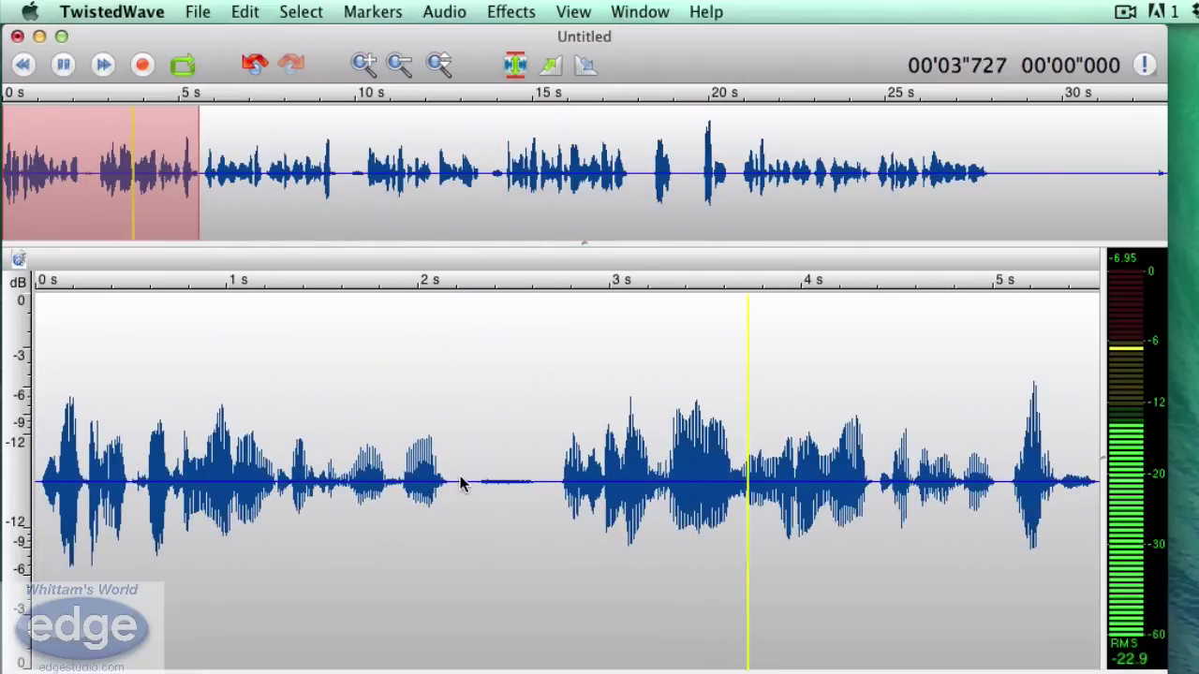
Play short passages of the take to listen to the breaths at about 2.5, 10 and 14 s
key("space")
left_click(378, 483)
key("space")
scroll(377, 483, "down", 3)
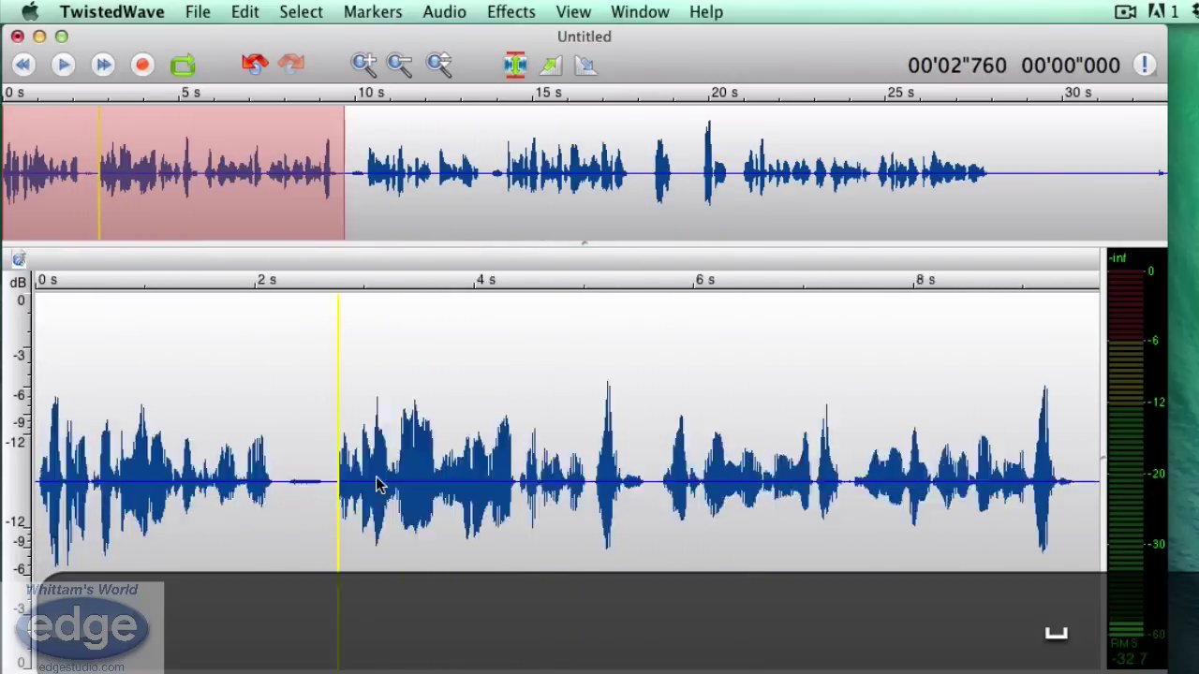
left_click(477, 482)
key("space")
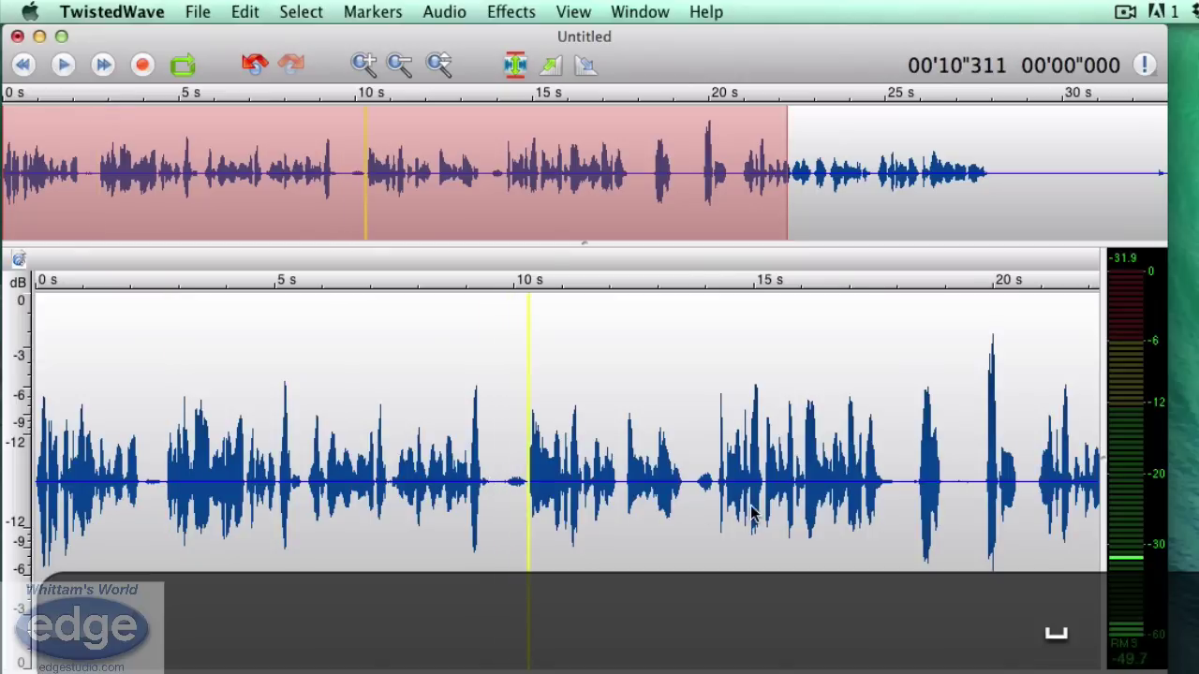
key("space")
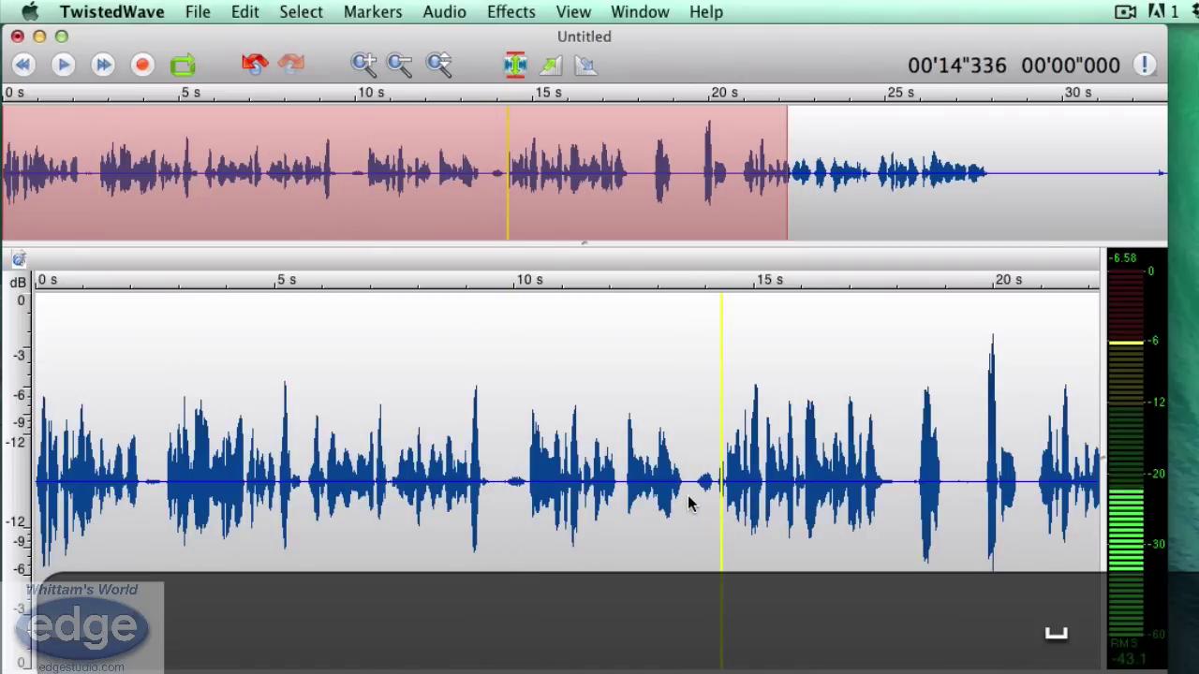
Select the first breath, from about 2.24 to 2.68 s, and replace it with silence
scroll(689, 503, "up", 5)
scroll(690, 502, "down", 5)
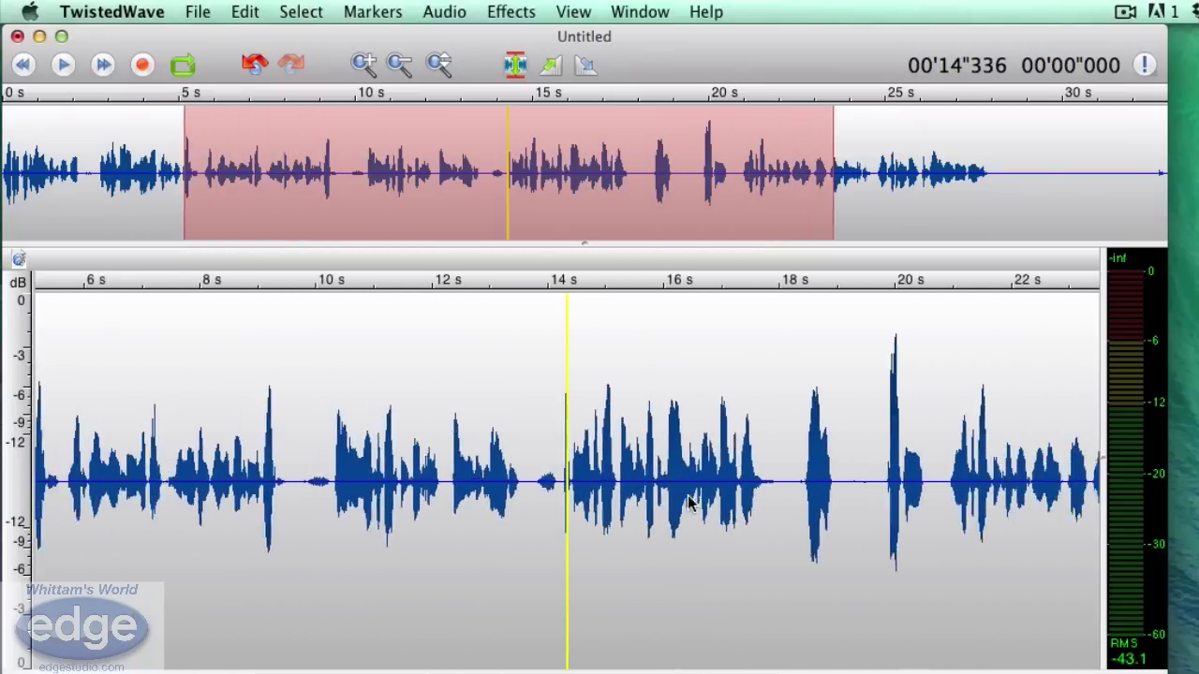
scroll(444, 501, "down", 3)
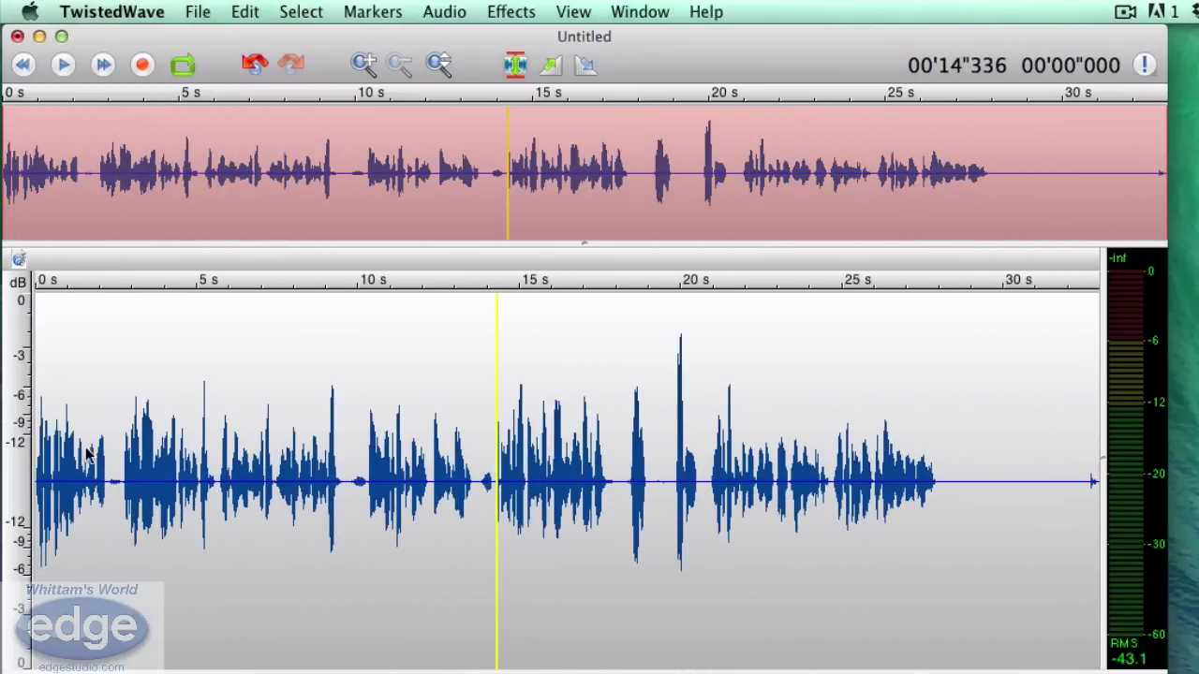
left_click(113, 468)
scroll(465, 493, "up", 5)
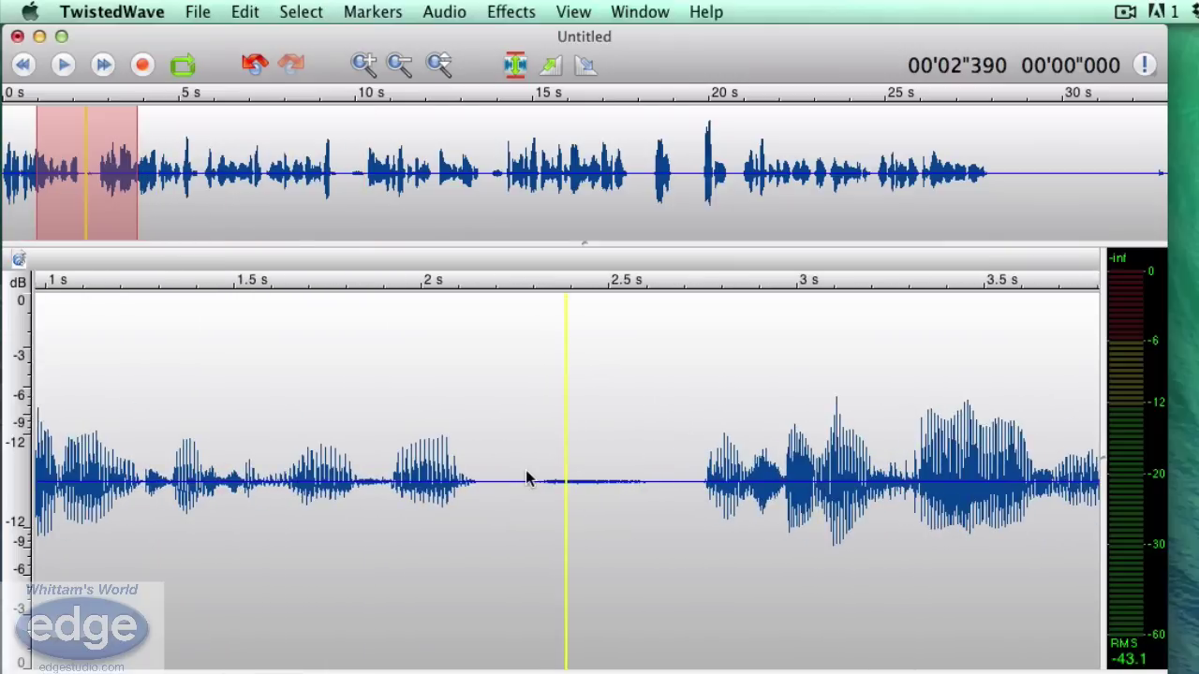
left_click_drag(526, 478, 674, 462)
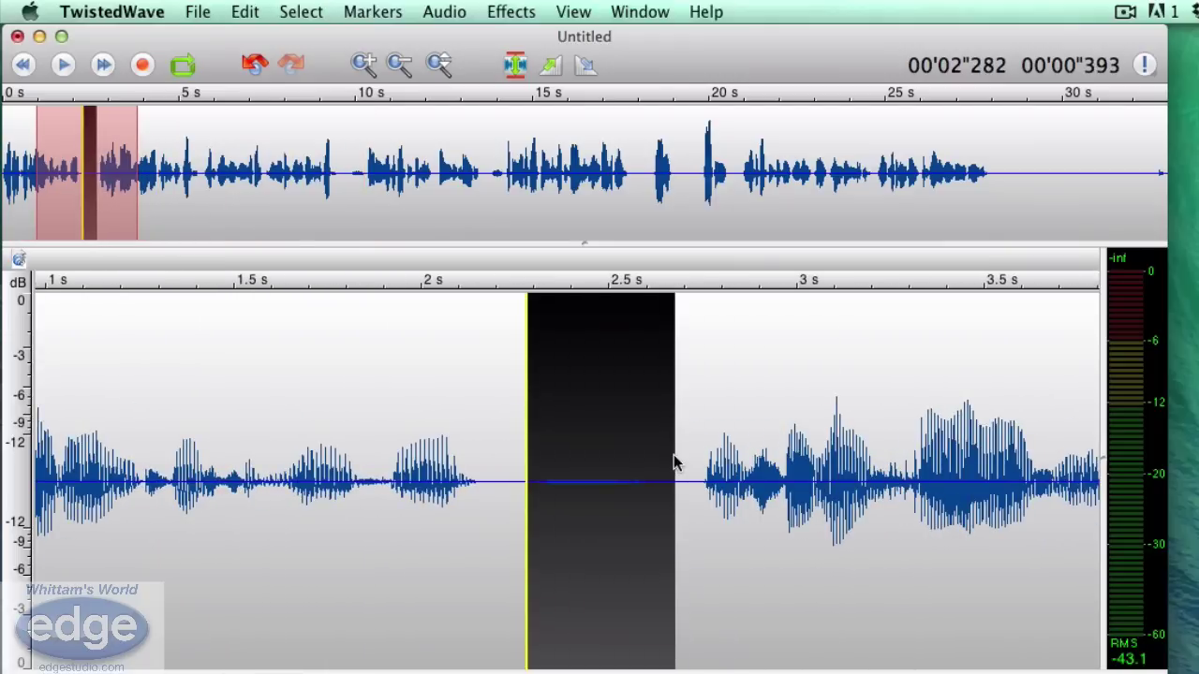
left_click(674, 461)
left_click_drag(530, 446, 509, 446)
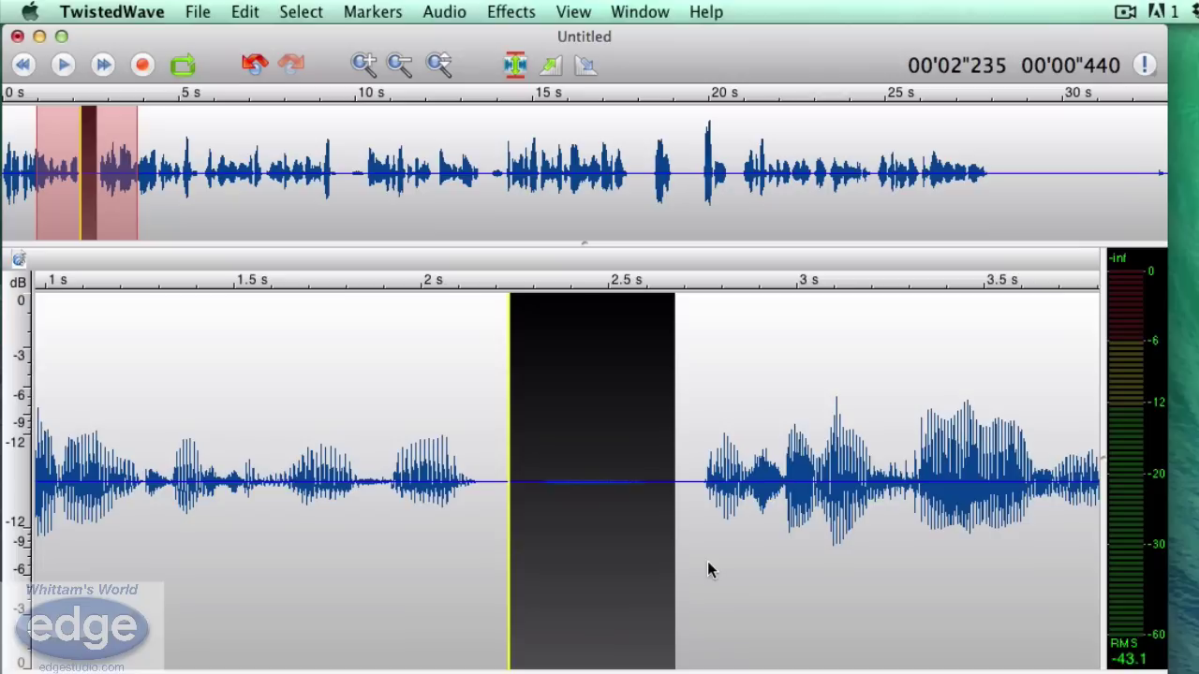
key("s")
left_click(801, 529)
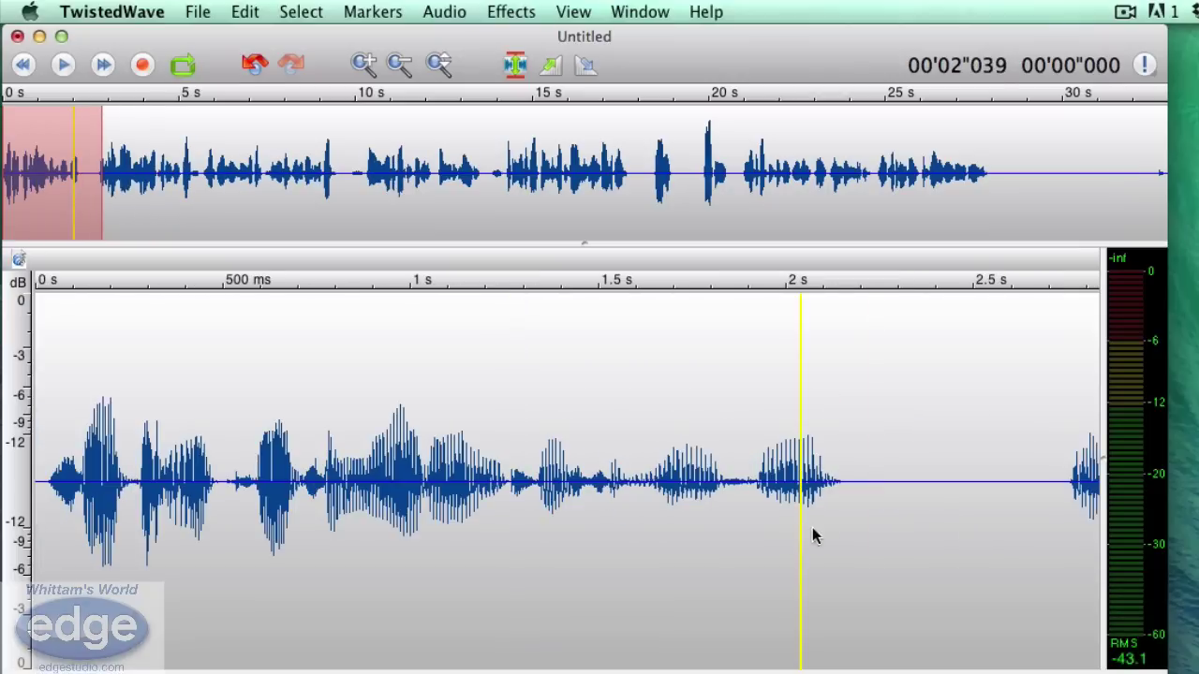
Examine the silenced gap between the first two phrases, then undo the silencing
scroll(844, 513, "up", 5)
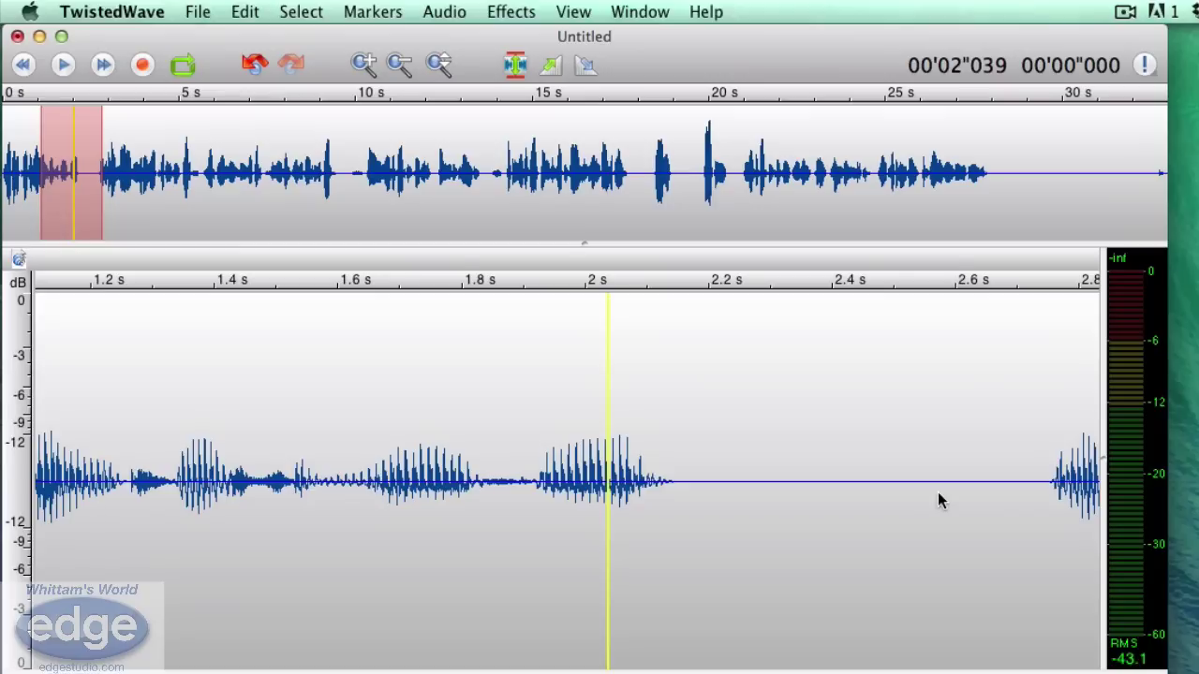
key("Down")
key("Down")
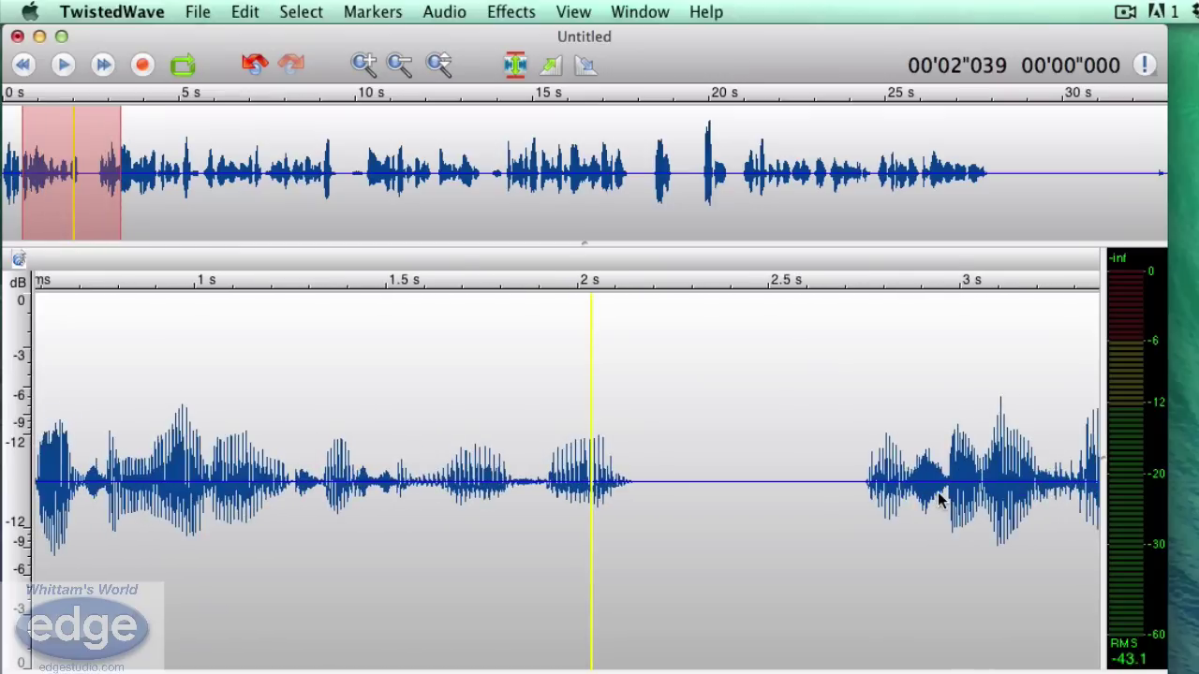
scroll(937, 498, "down", 5)
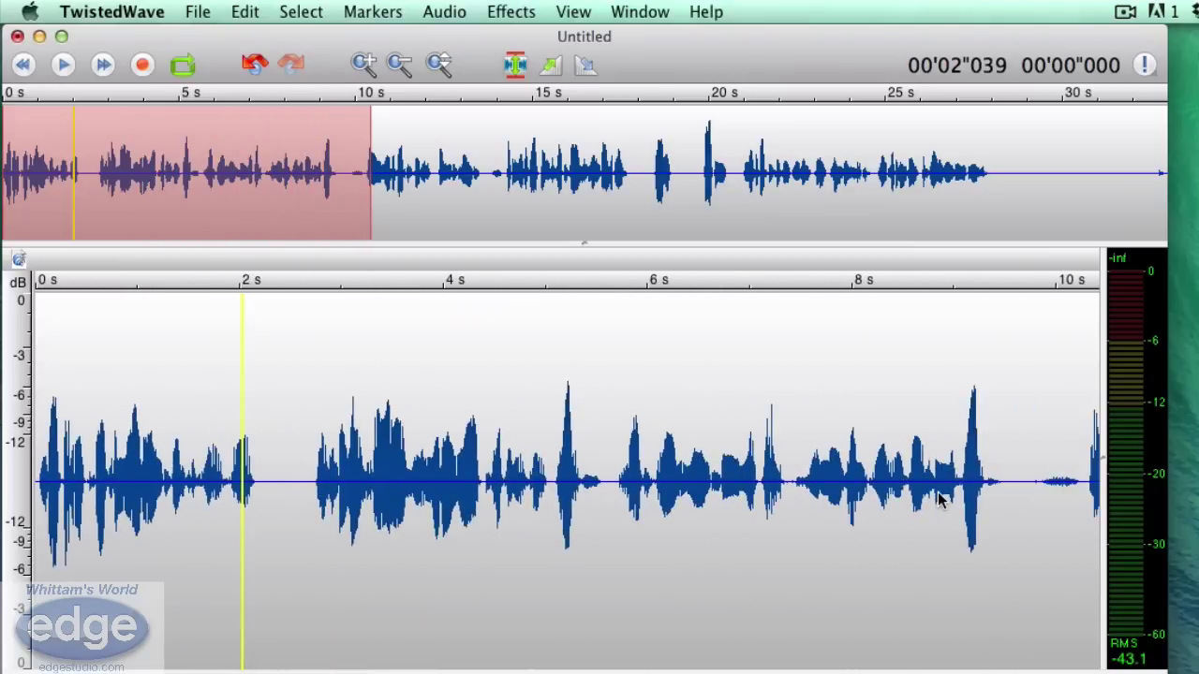
key("super+z")
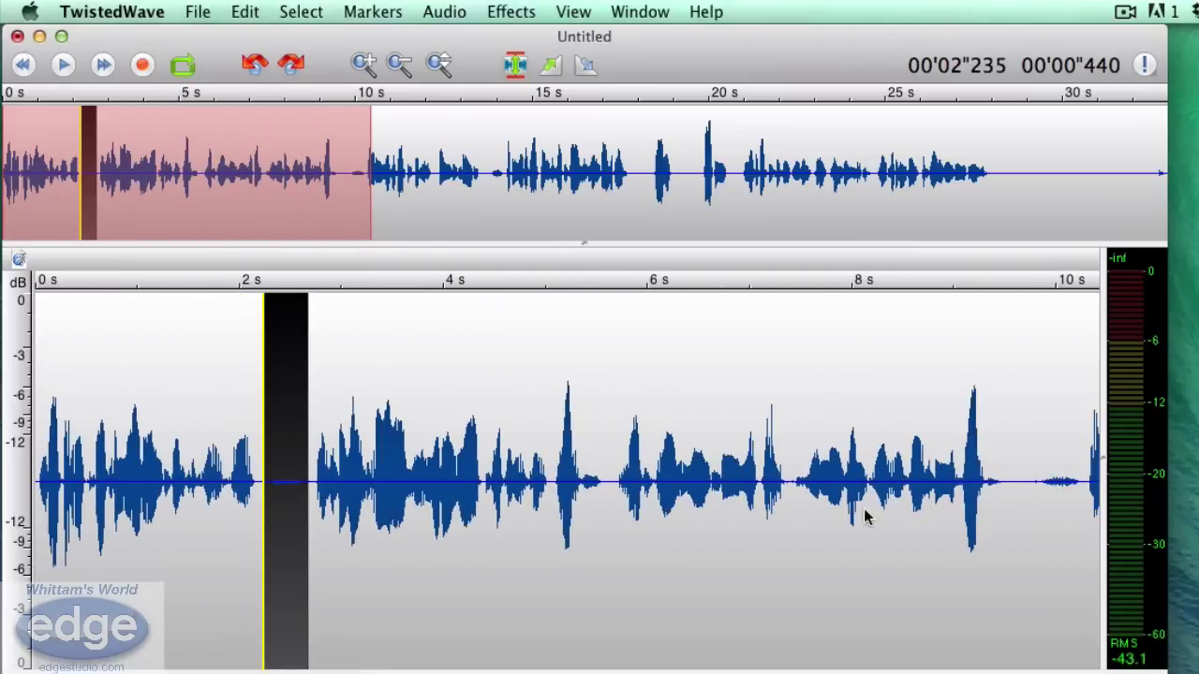
Place the cursor just before the breath at about 13.7 s and play the audio from there
left_click(1049, 507)
scroll(1049, 506, "right", 10)
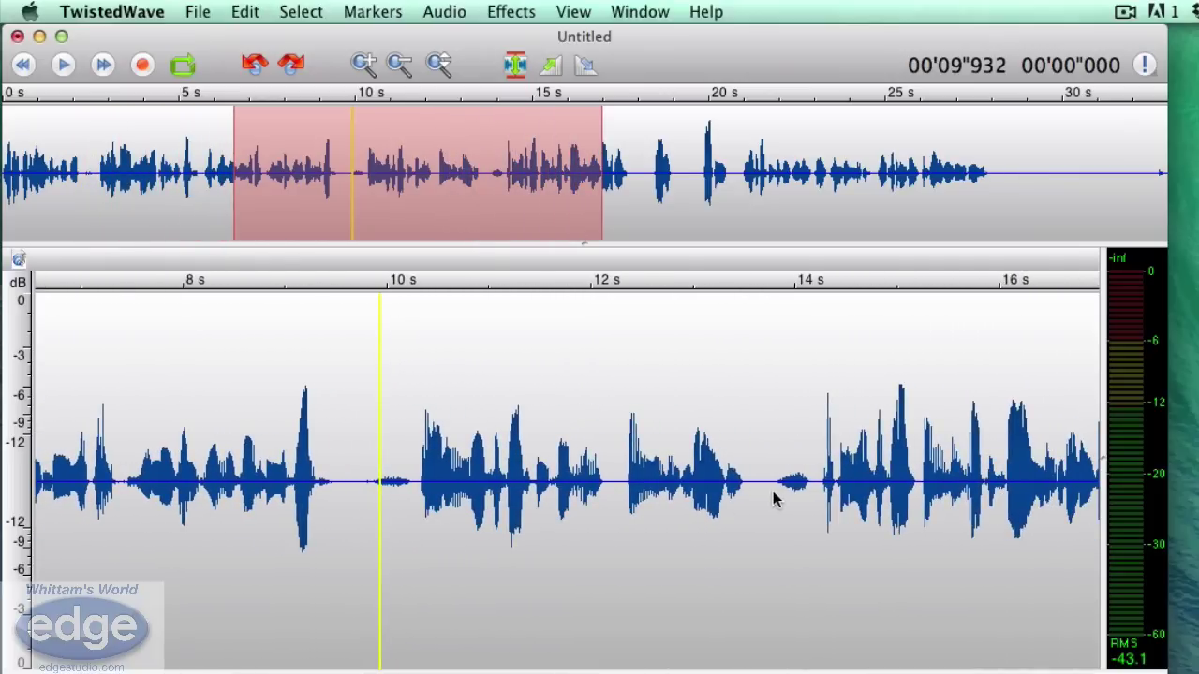
left_click(764, 496)
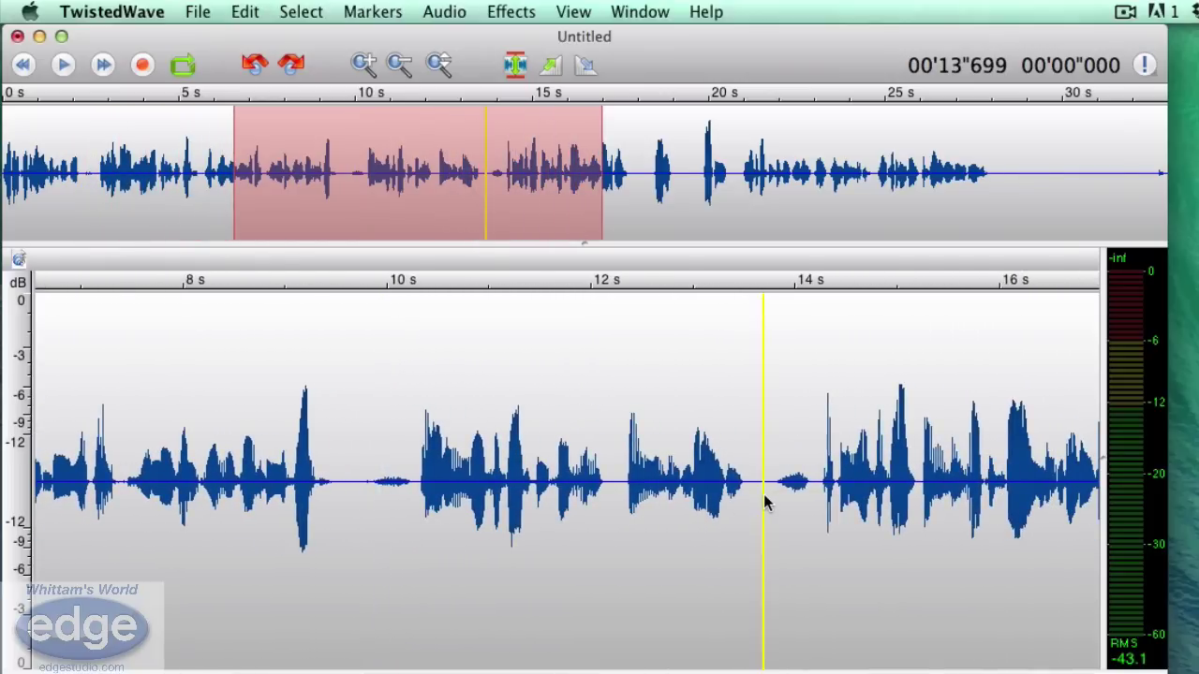
key("Up")
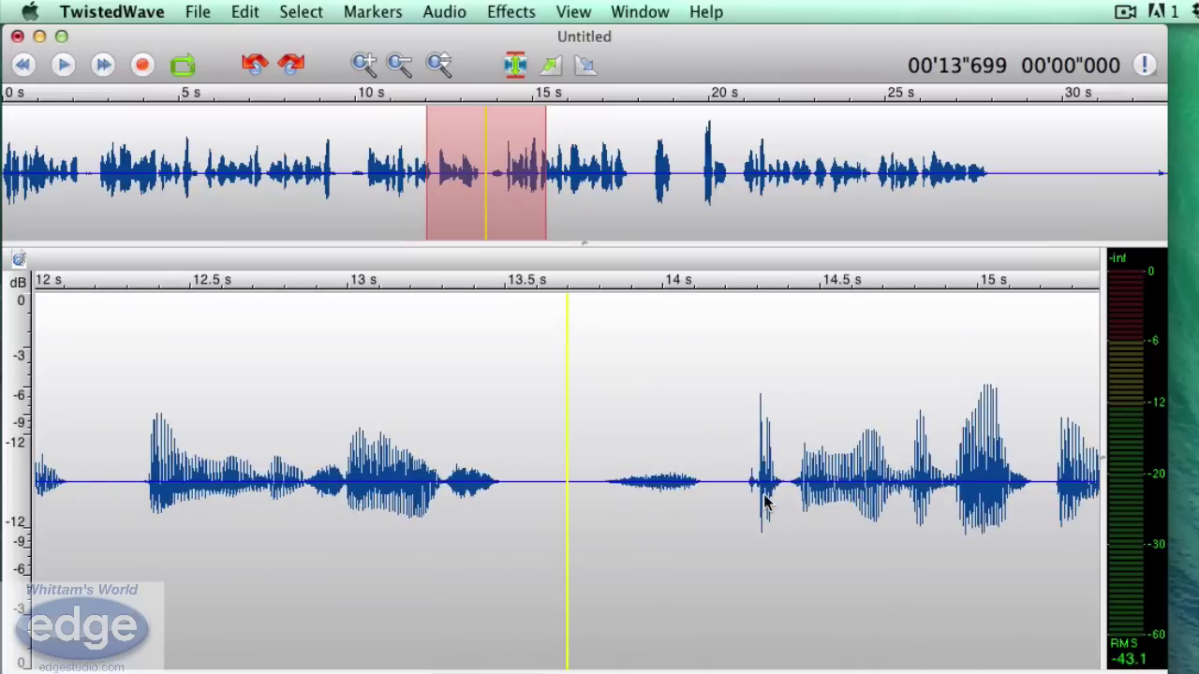
key("space")
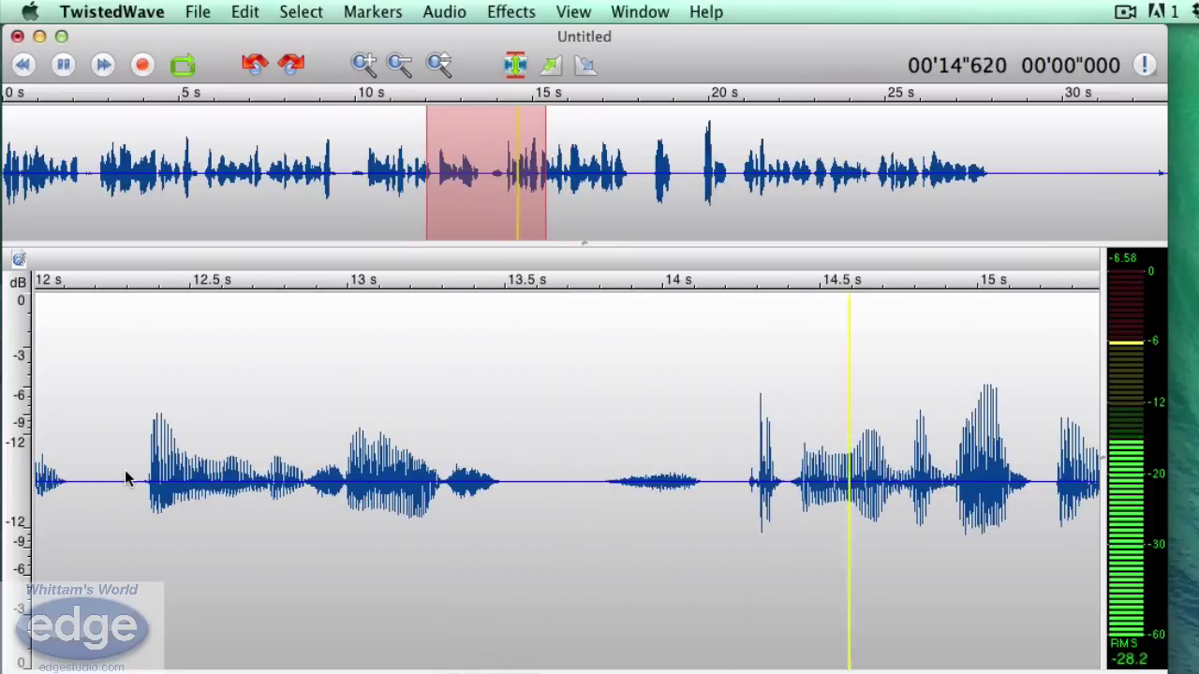
key("super+Down")
key("space")
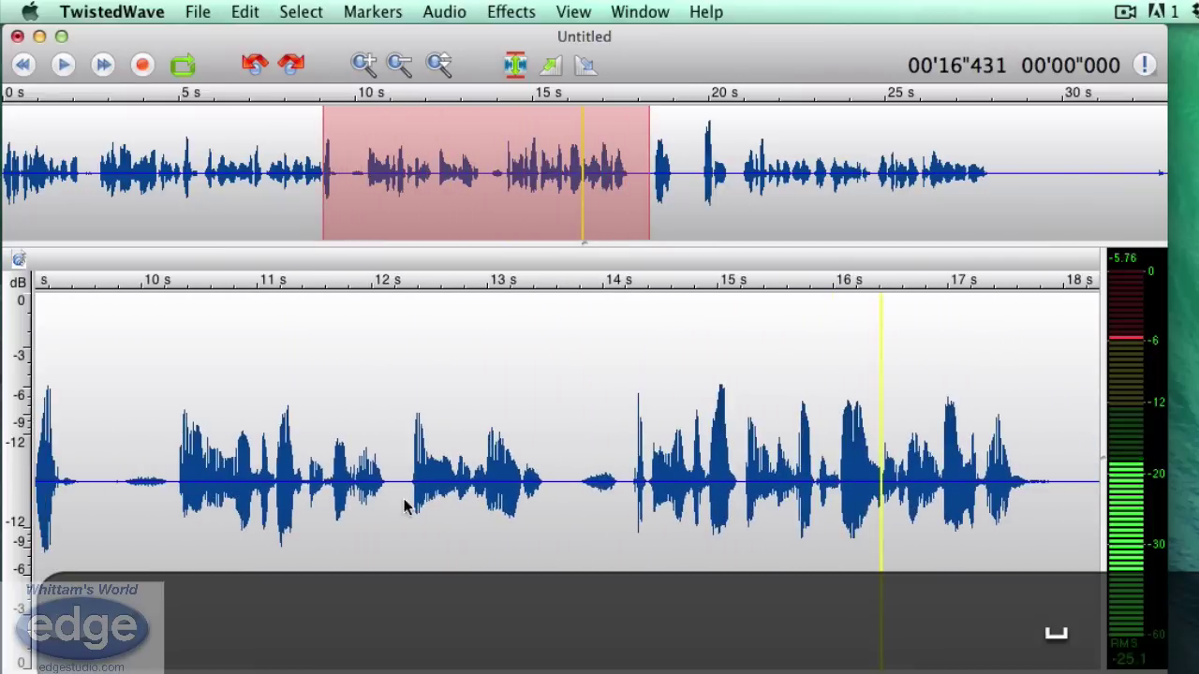
Play the phrase starting at about 12.35 s, then delete the breath between about 13.6 and 14.2 s
left_click(412, 484)
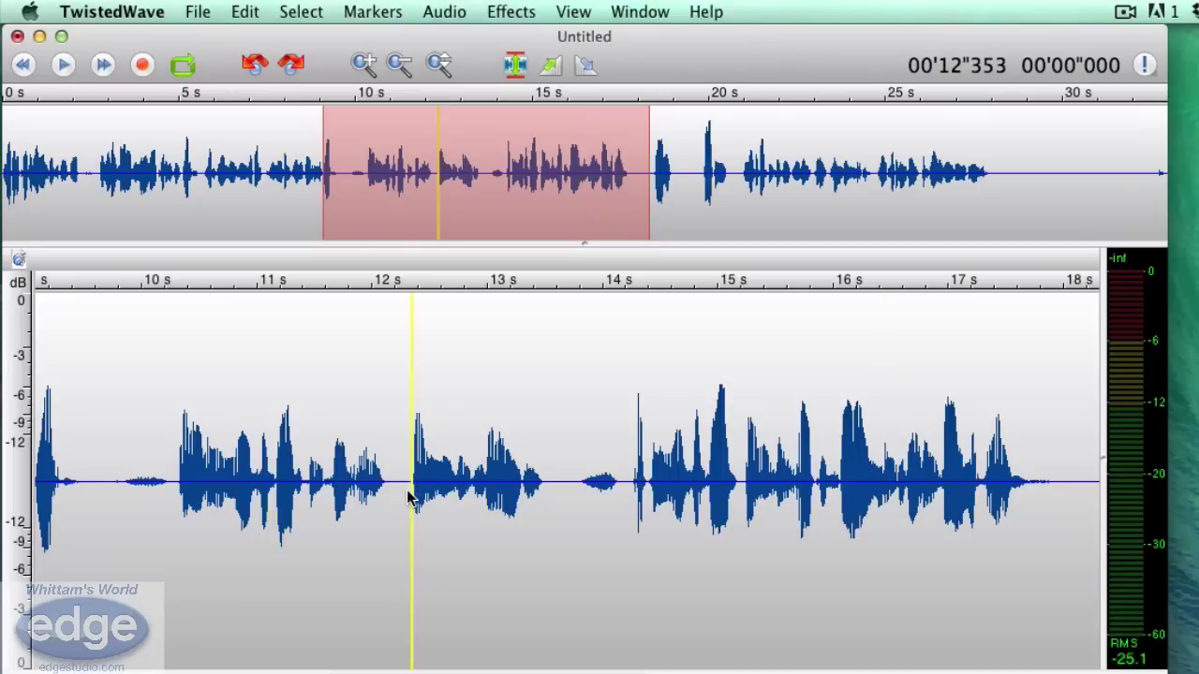
key("space")
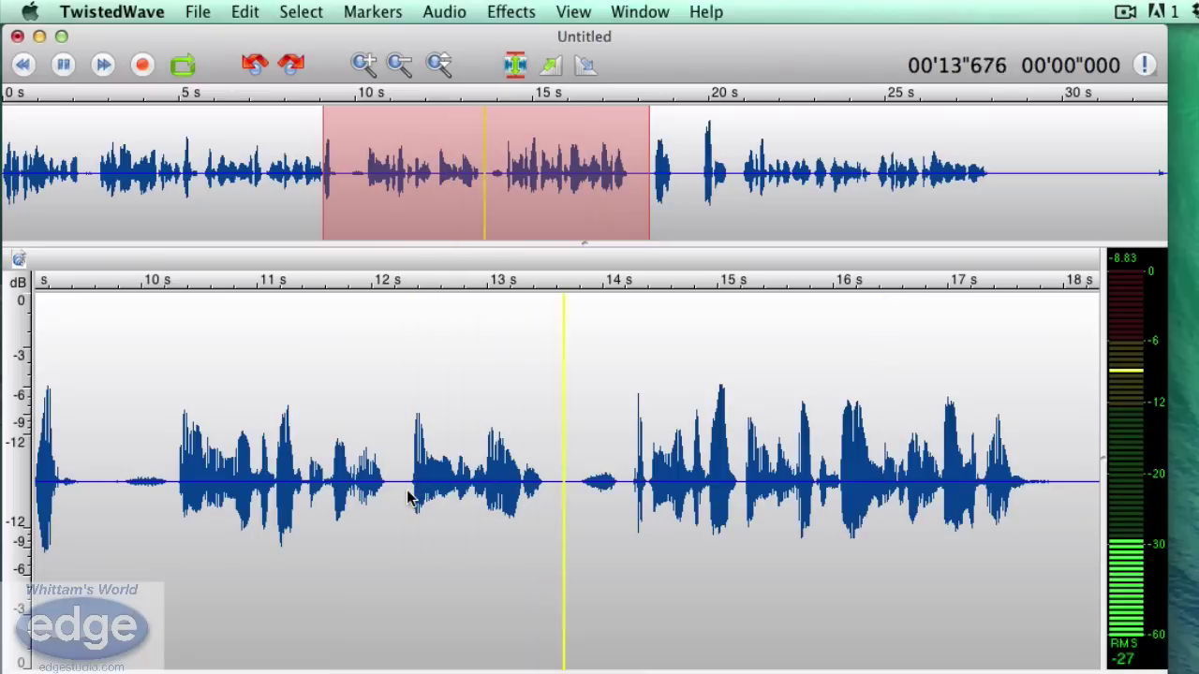
key("space")
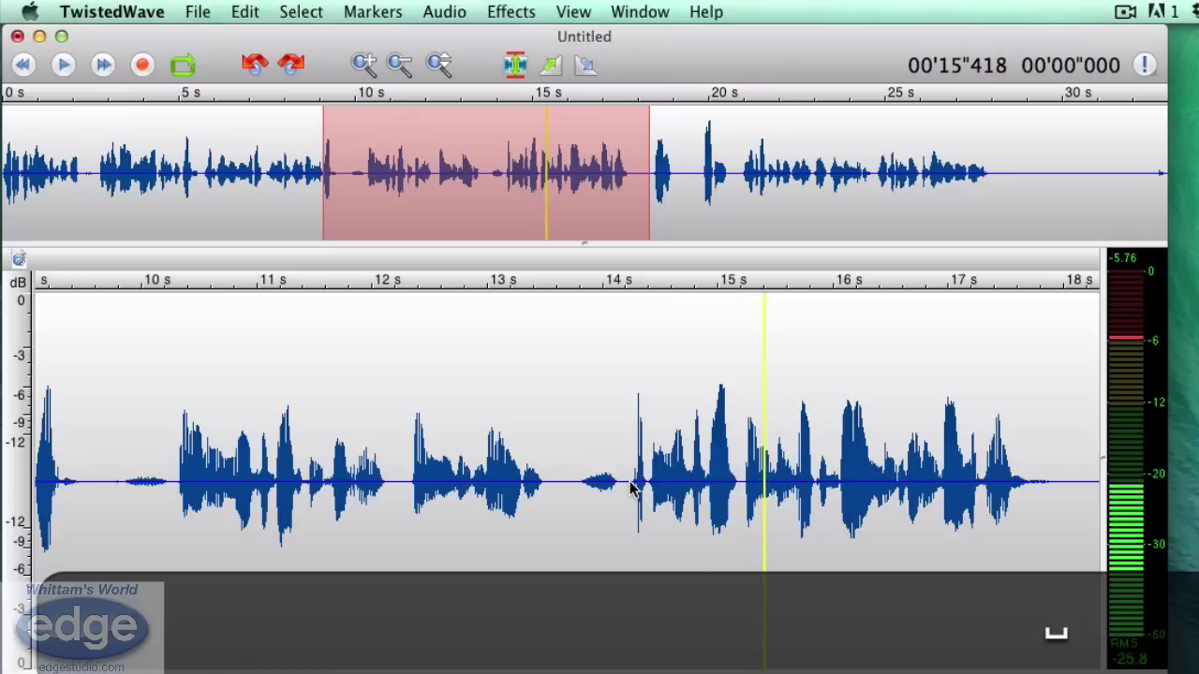
left_click_drag(627, 489, 555, 492)
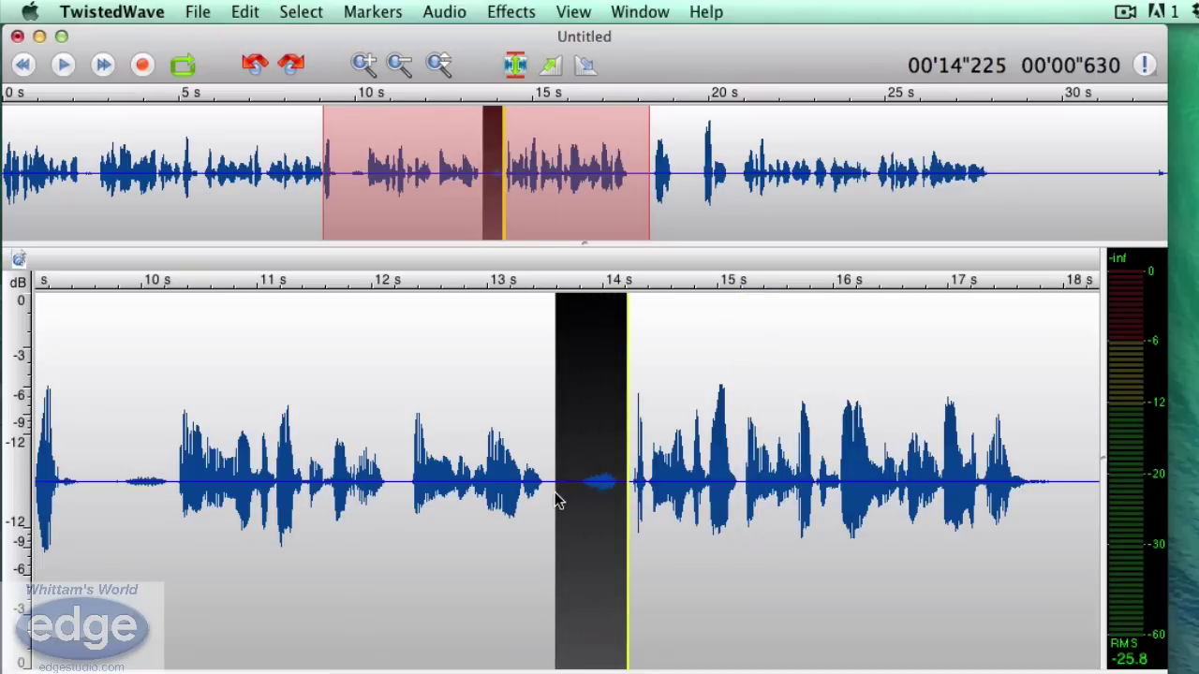
key("Delete")
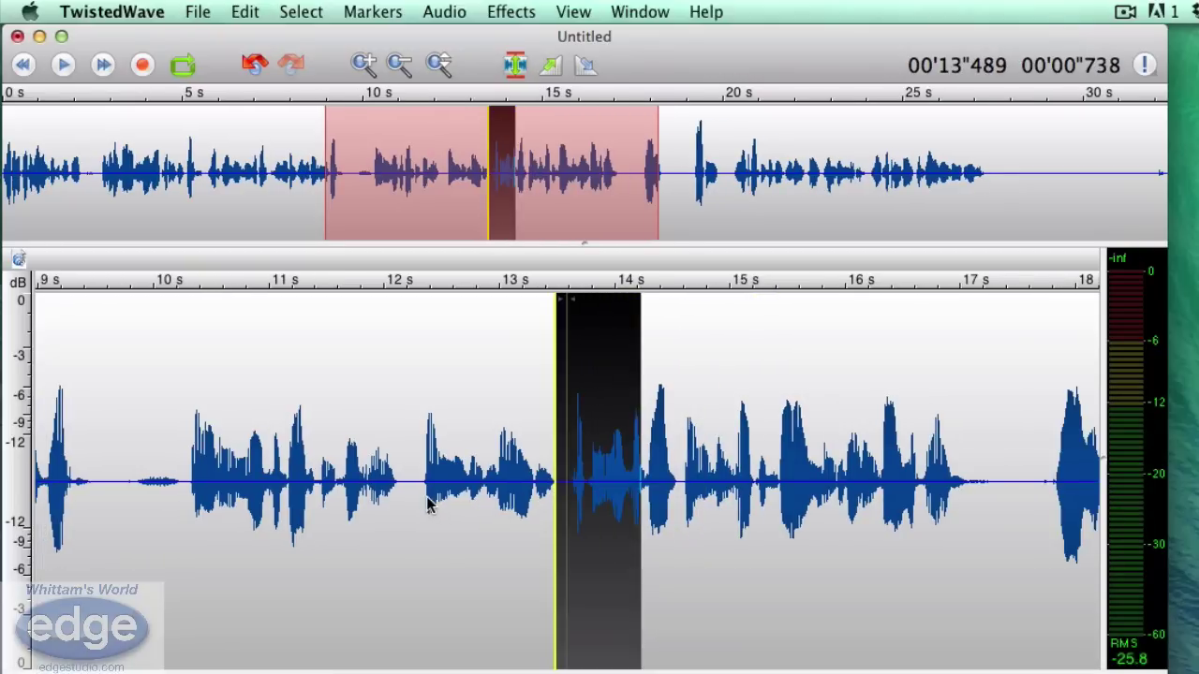
Play back the edited passage from about 12.34 s to check the transition where the breath was cut
left_click(423, 499)
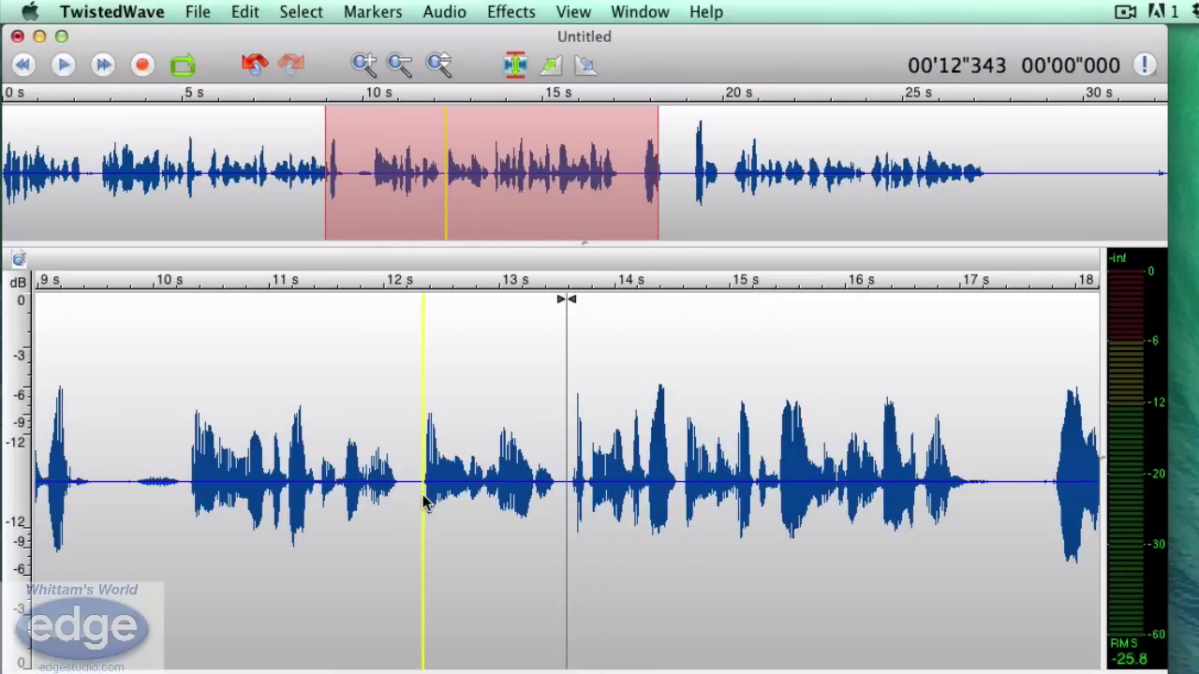
key("space")
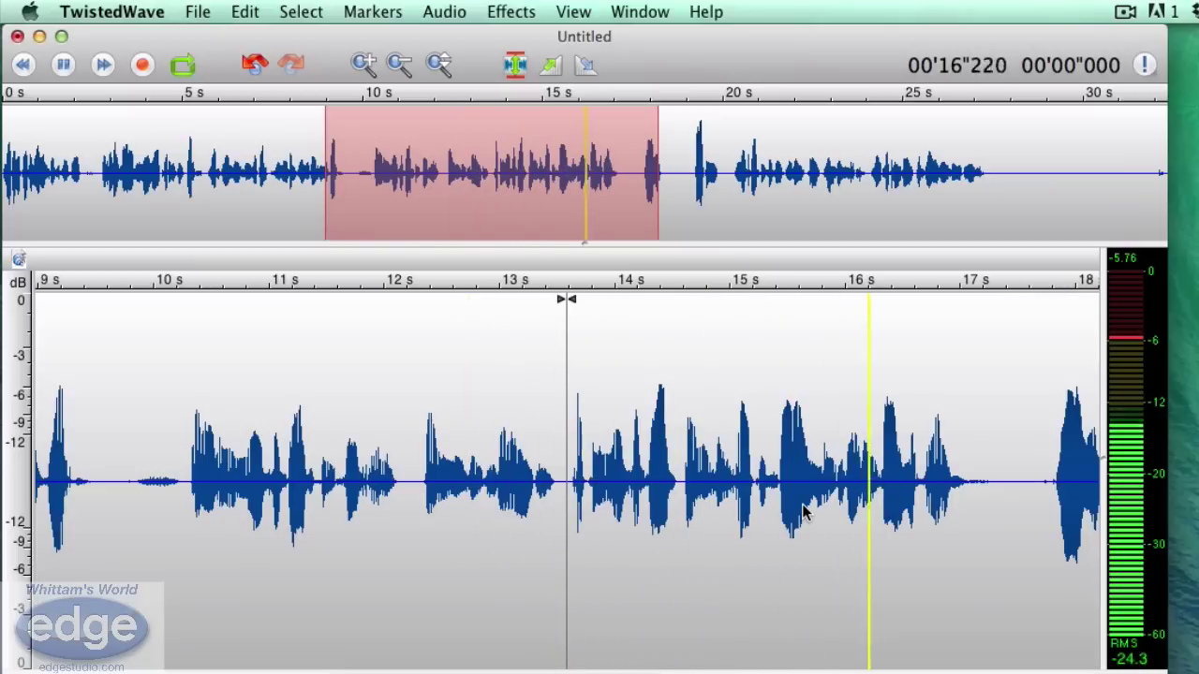
key("super+minus")
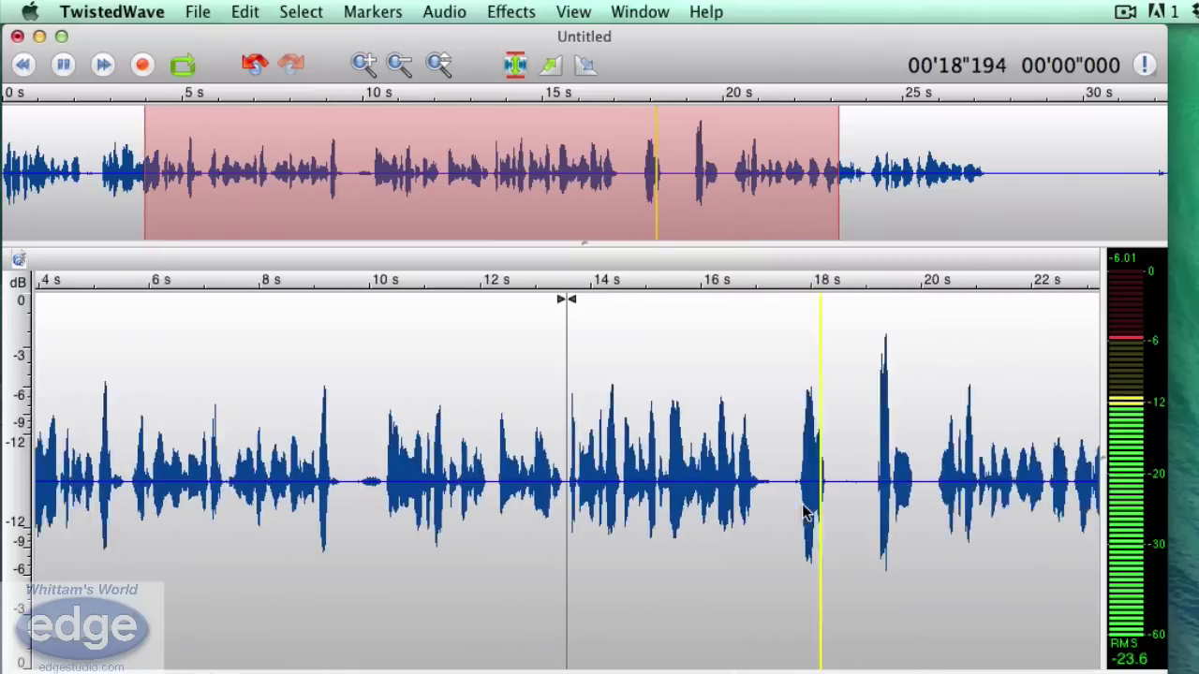
key("super+minus")
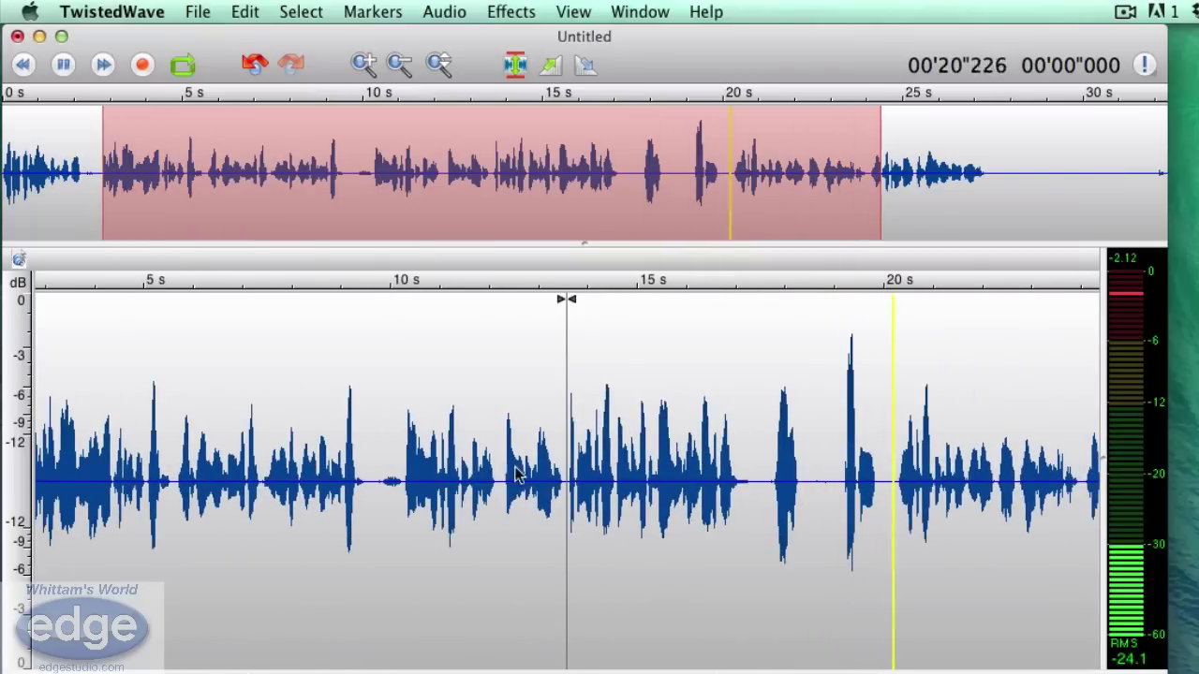
key("space")
Play the passage from about 7.7 s to hear the breath near 10 s
key("space")
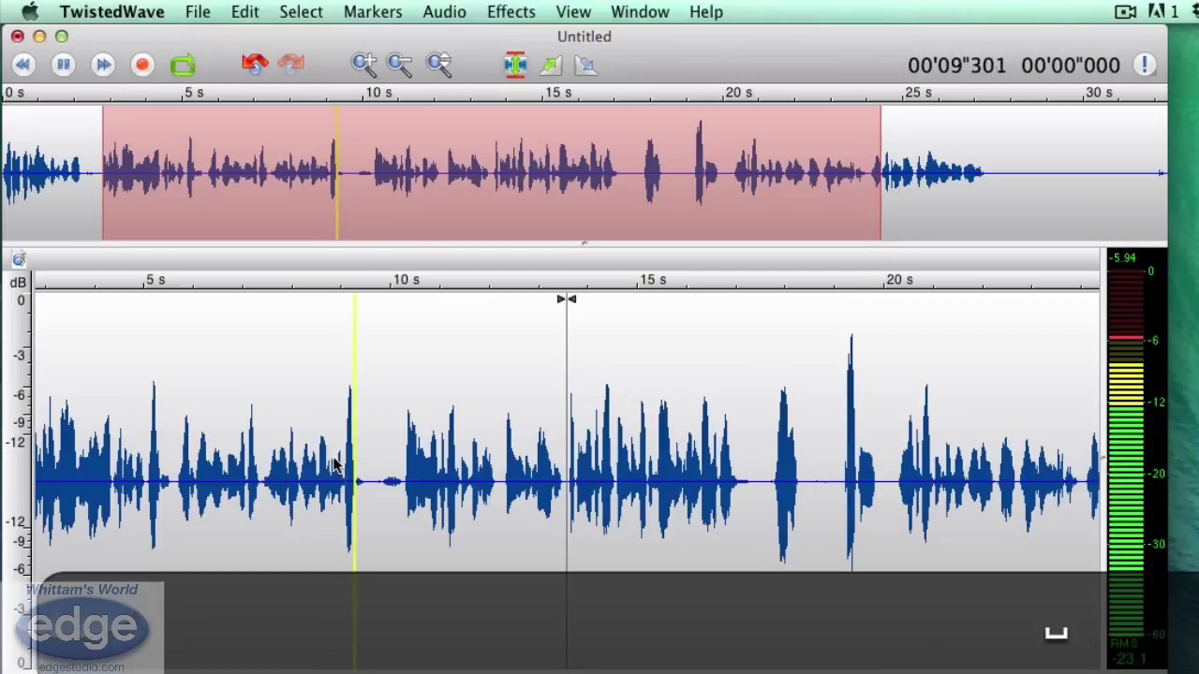
left_click(276, 485)
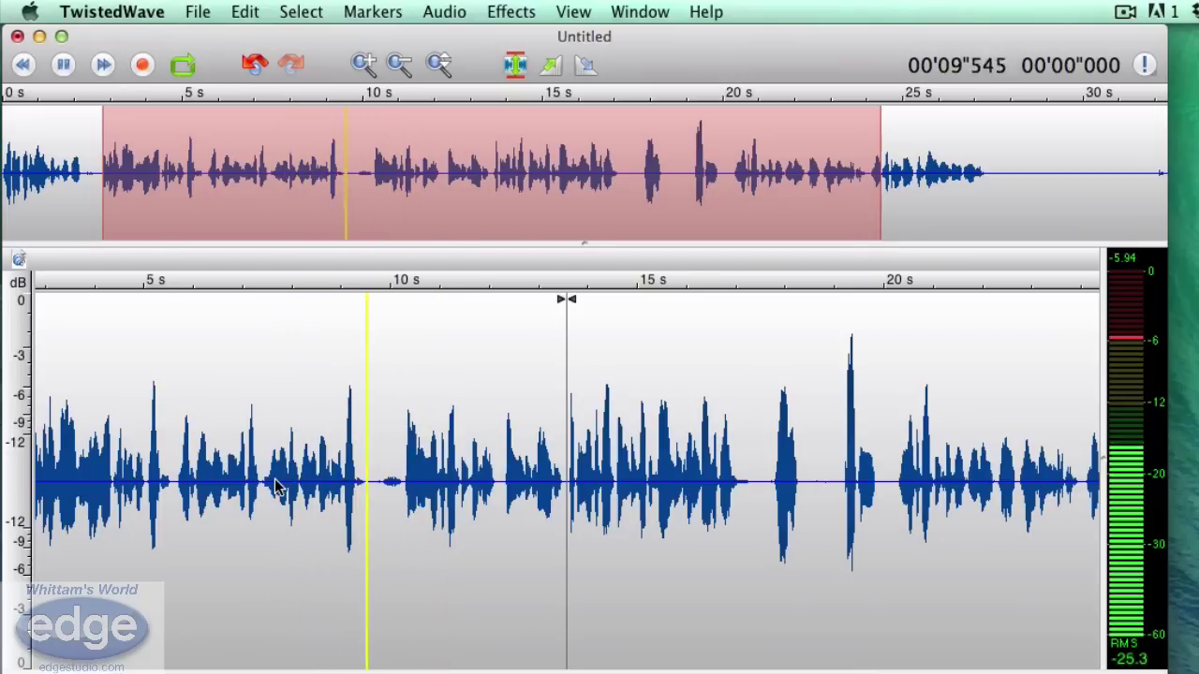
key("space")
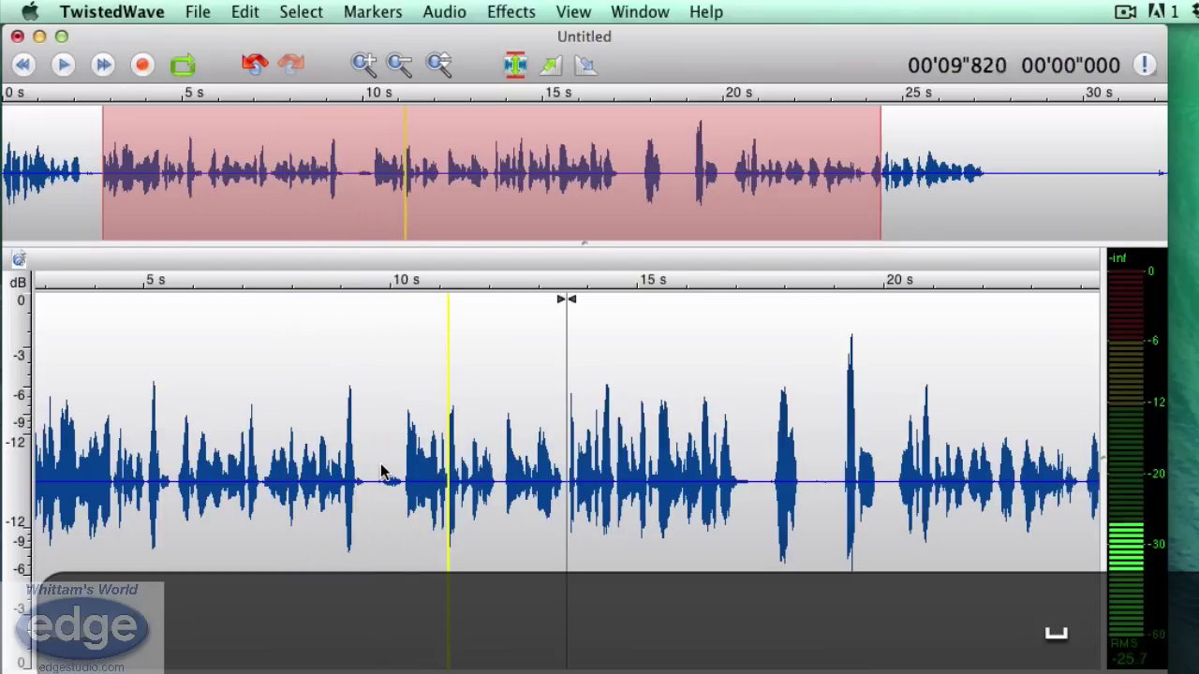
Select the breath between about 9.7 and 10.3 s and apply Amplify with a gain of -6.137 dB
scroll(382, 471, "up", 5)
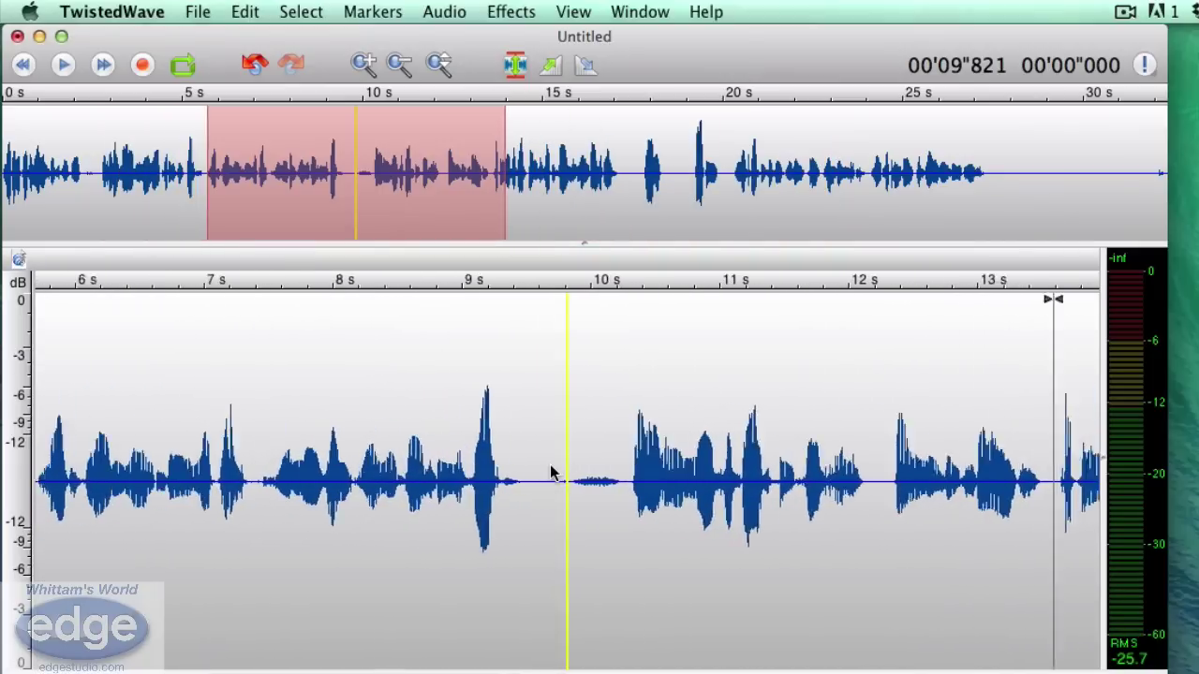
scroll(553, 473, "up", 2)
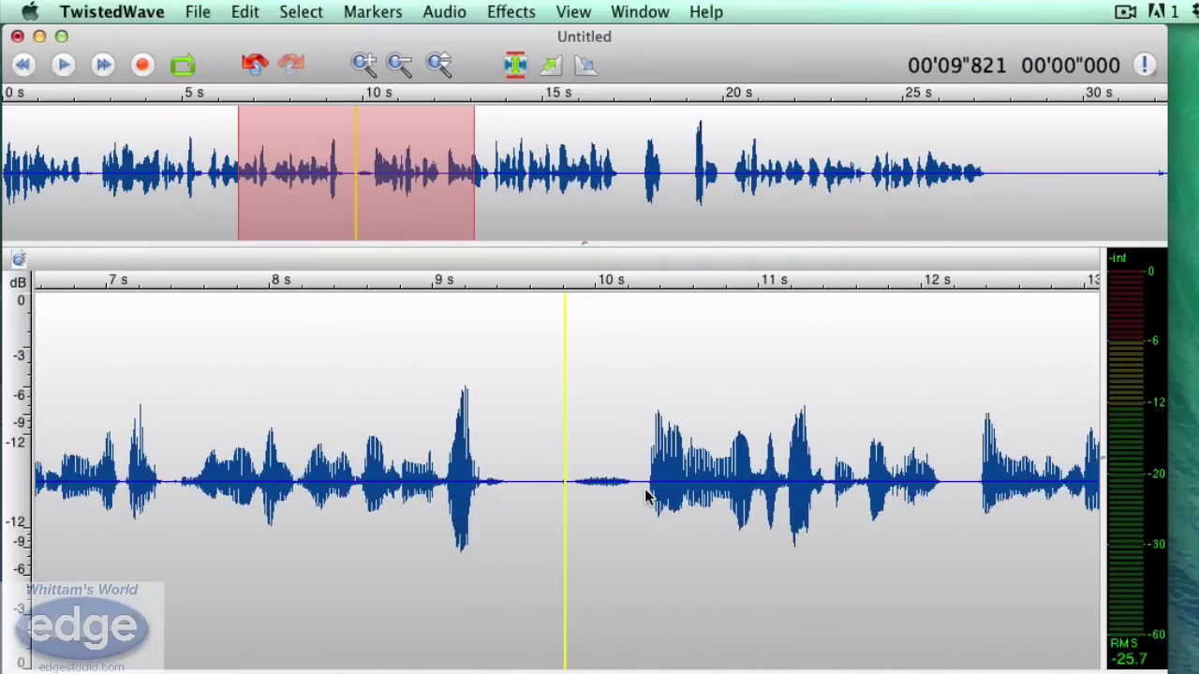
left_click_drag(644, 487, 548, 503)
key("f")
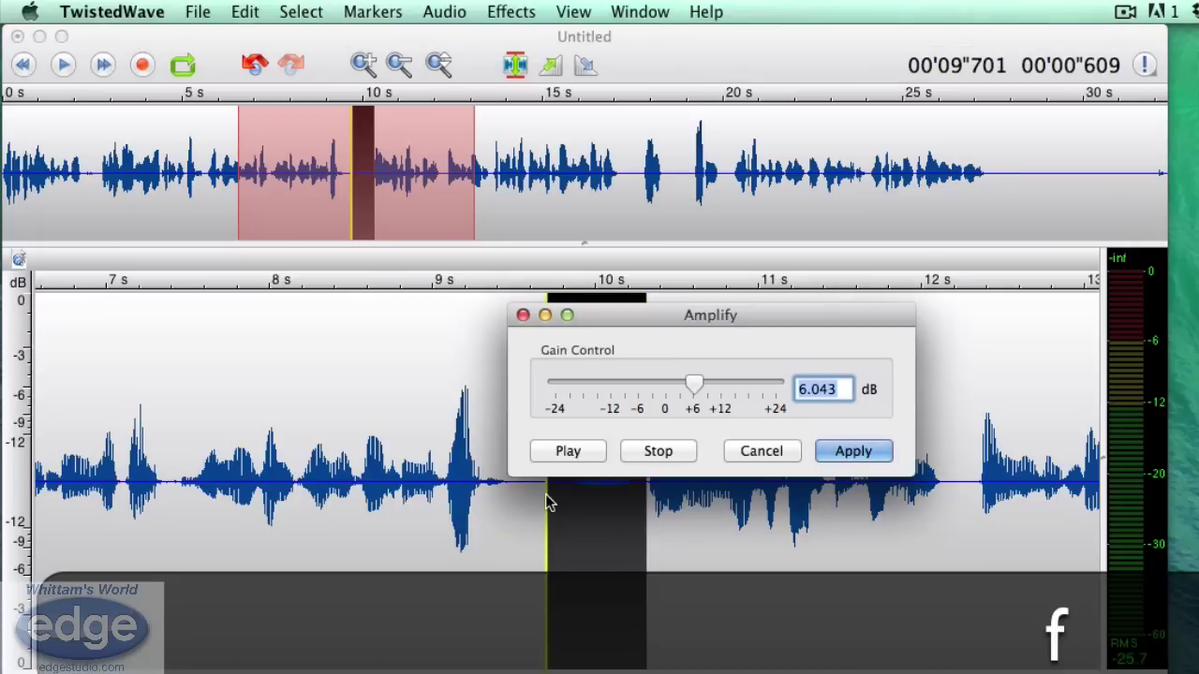
left_click_drag(696, 391, 642, 392)
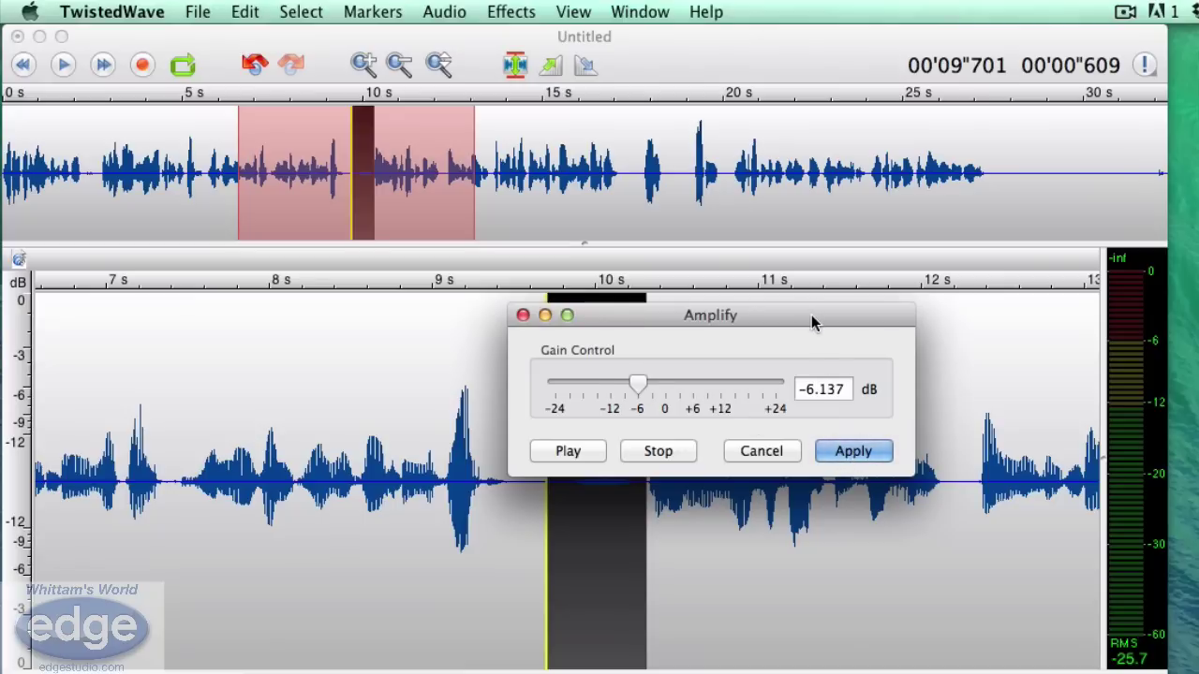
left_click(848, 451)
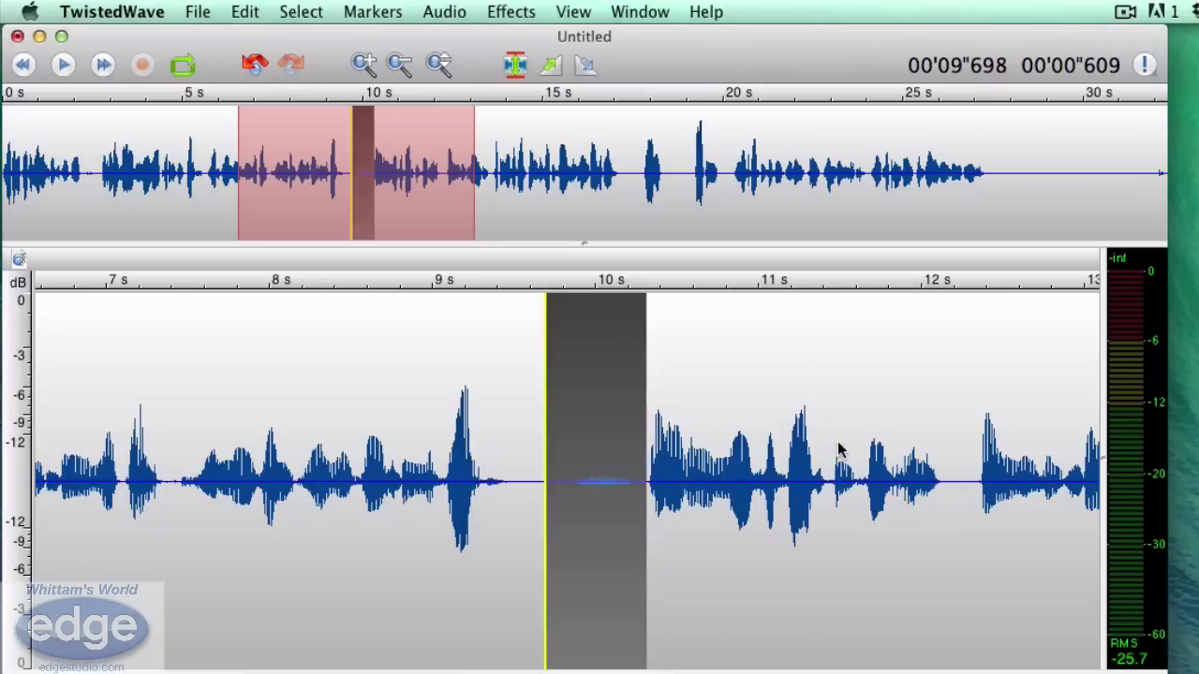
Play the audio from about 8.8 s to check how loud the reduced breath is
left_click(392, 459)
key("space")
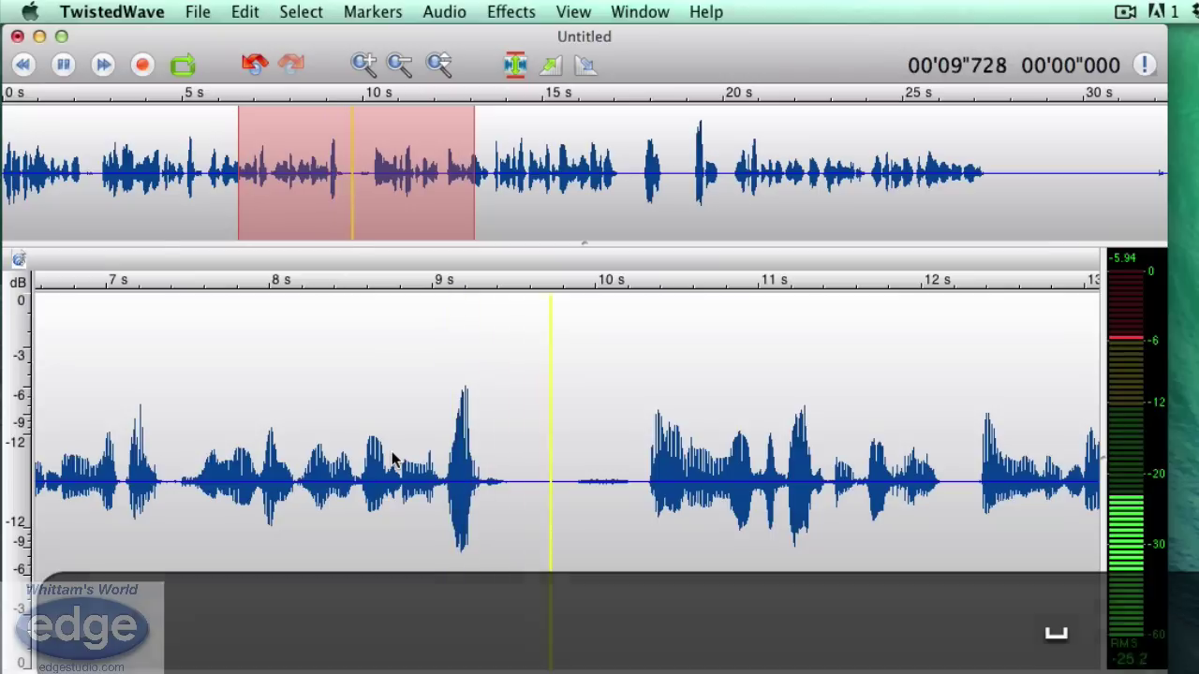
key("space")
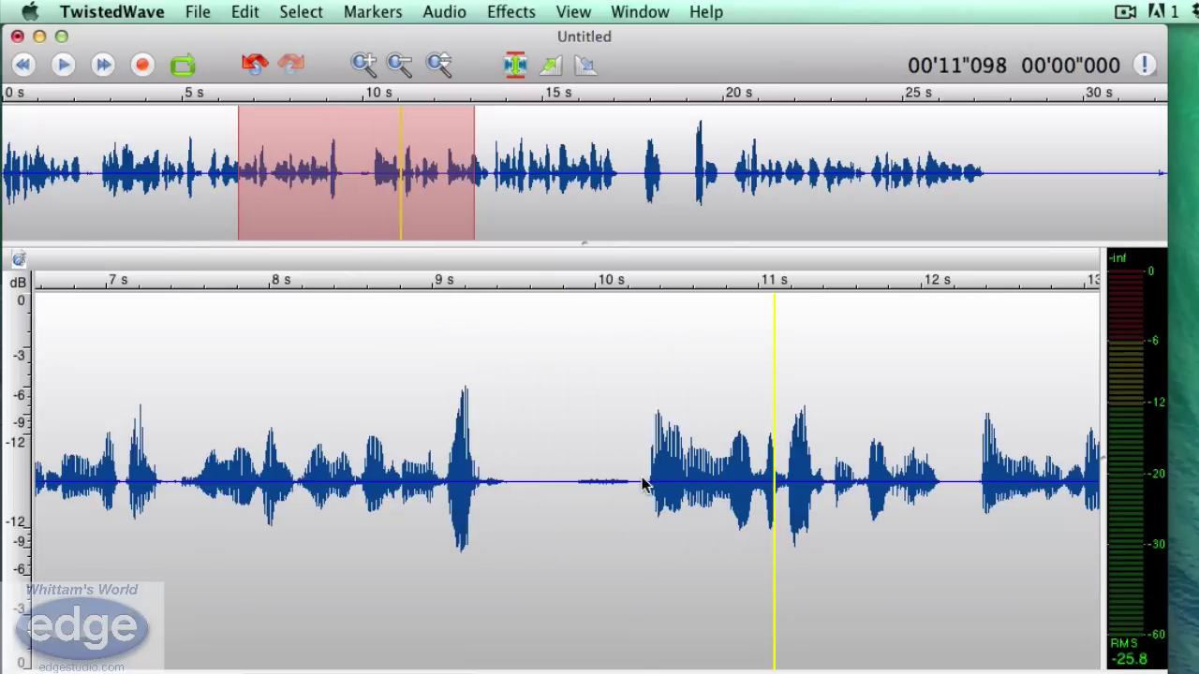
Reduce the breath between about 9.6 and 10.3 s again with Amplify, and play the passage back from about 8.1 s
left_click_drag(642, 483, 530, 488)
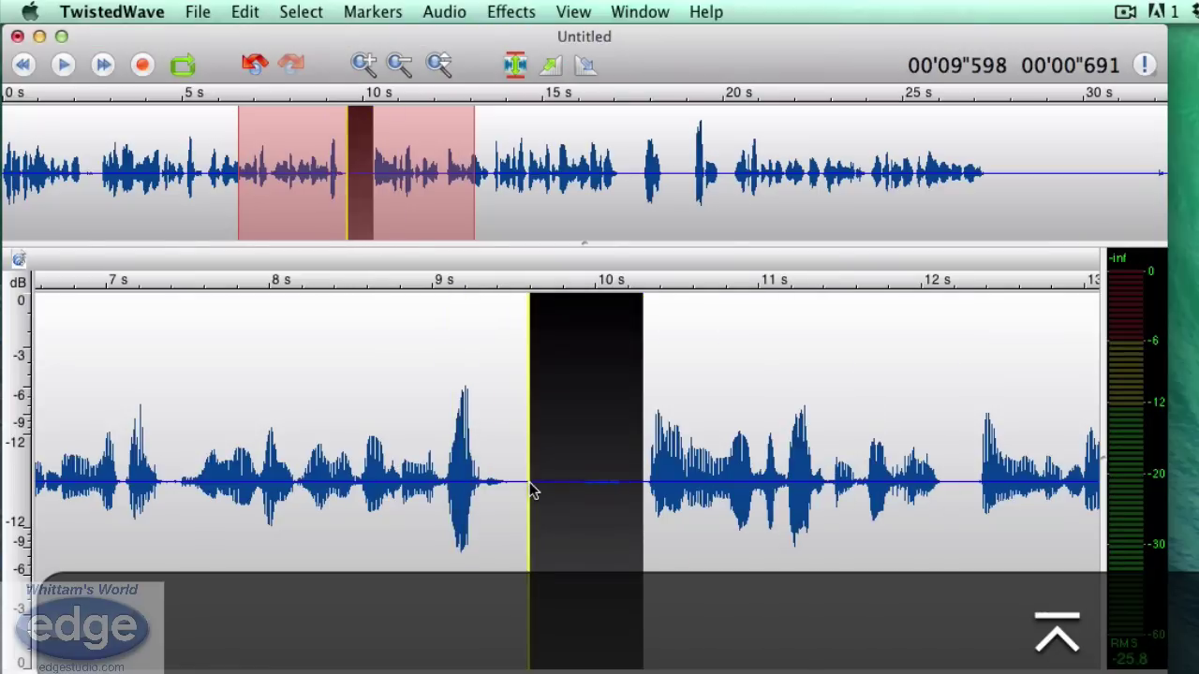
left_click(288, 487)
key("space")
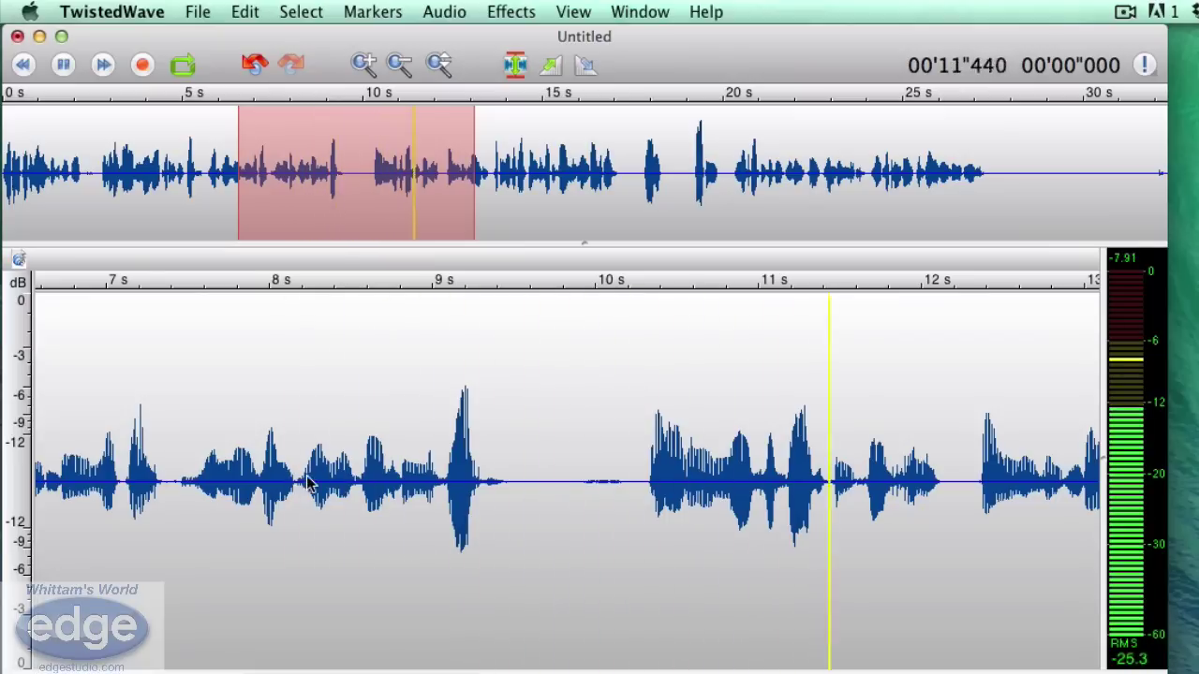
key("space")
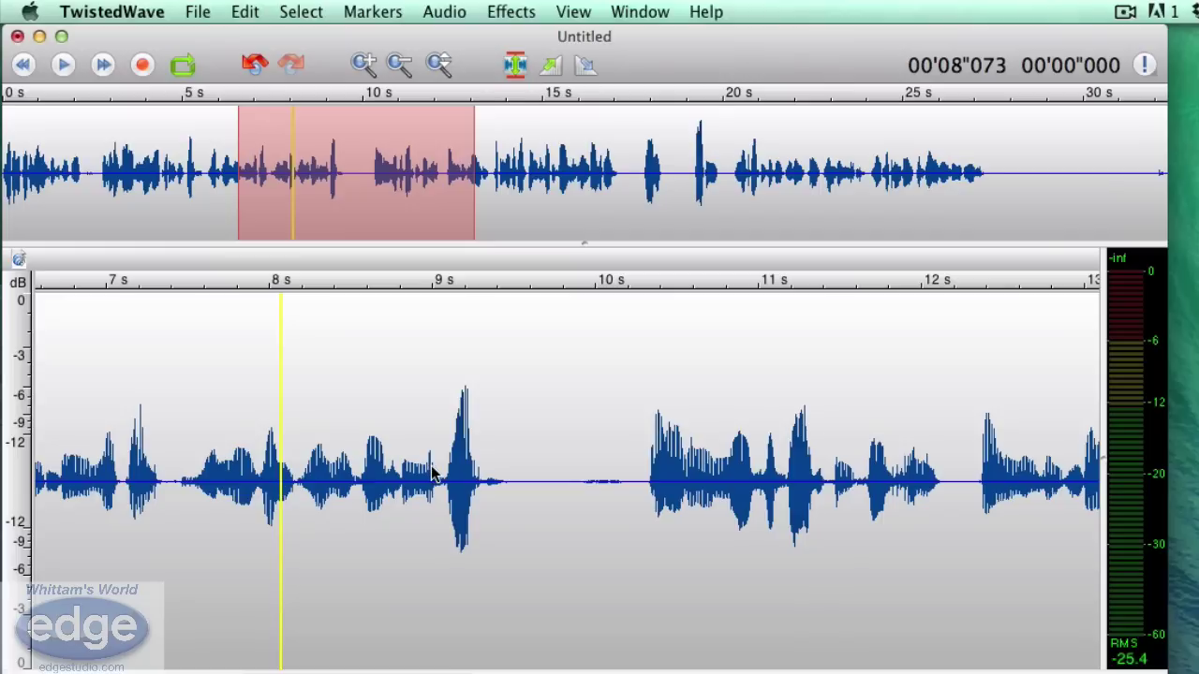
key("space")
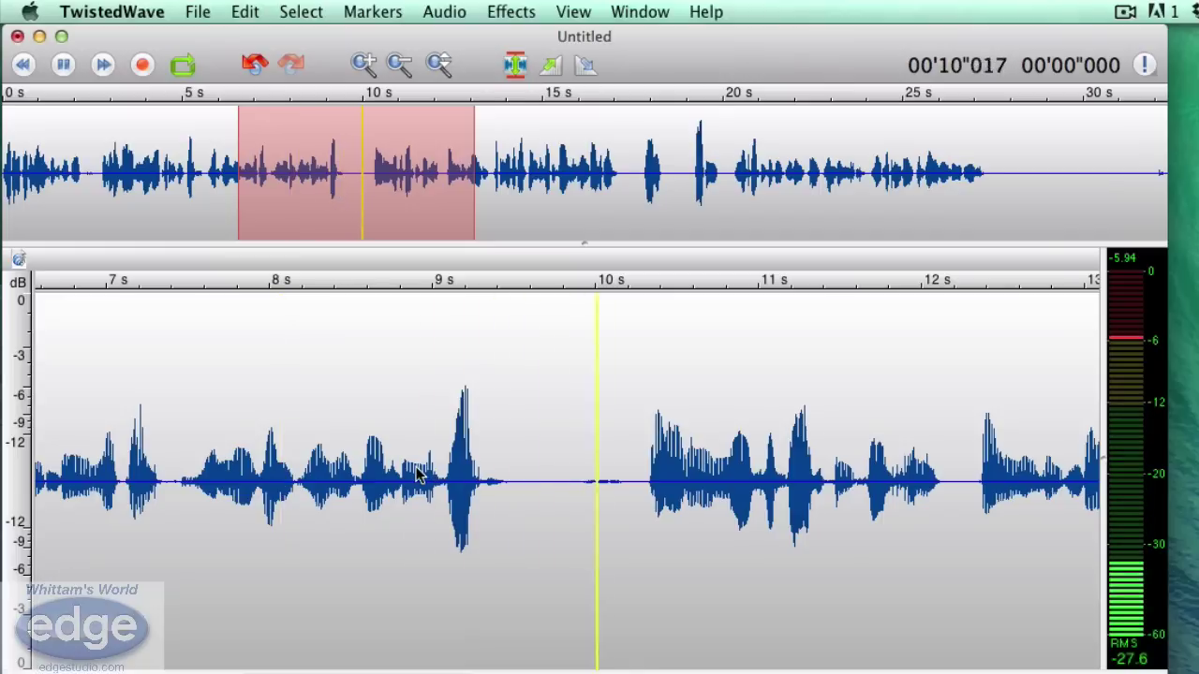
key("space")
Copy the quiet room tone at the end of the recording, from about 27.8 to 31.1 s
scroll(418, 474, "down", 5)
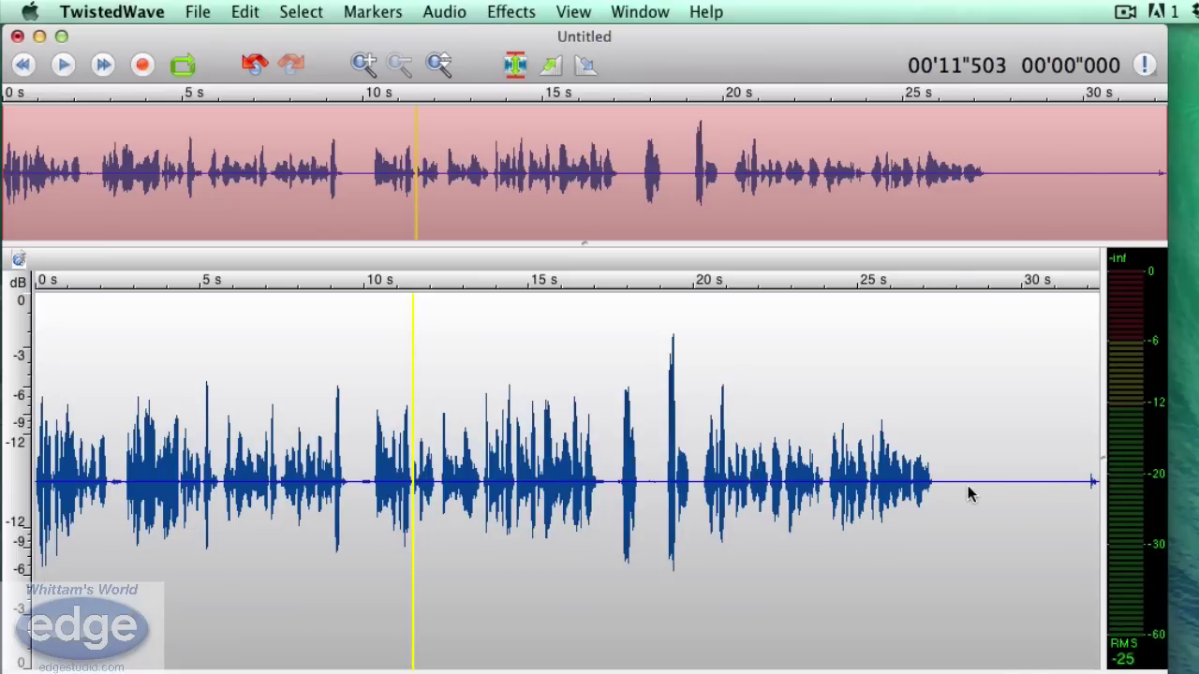
left_click_drag(967, 485, 1058, 478)
key("super+c")
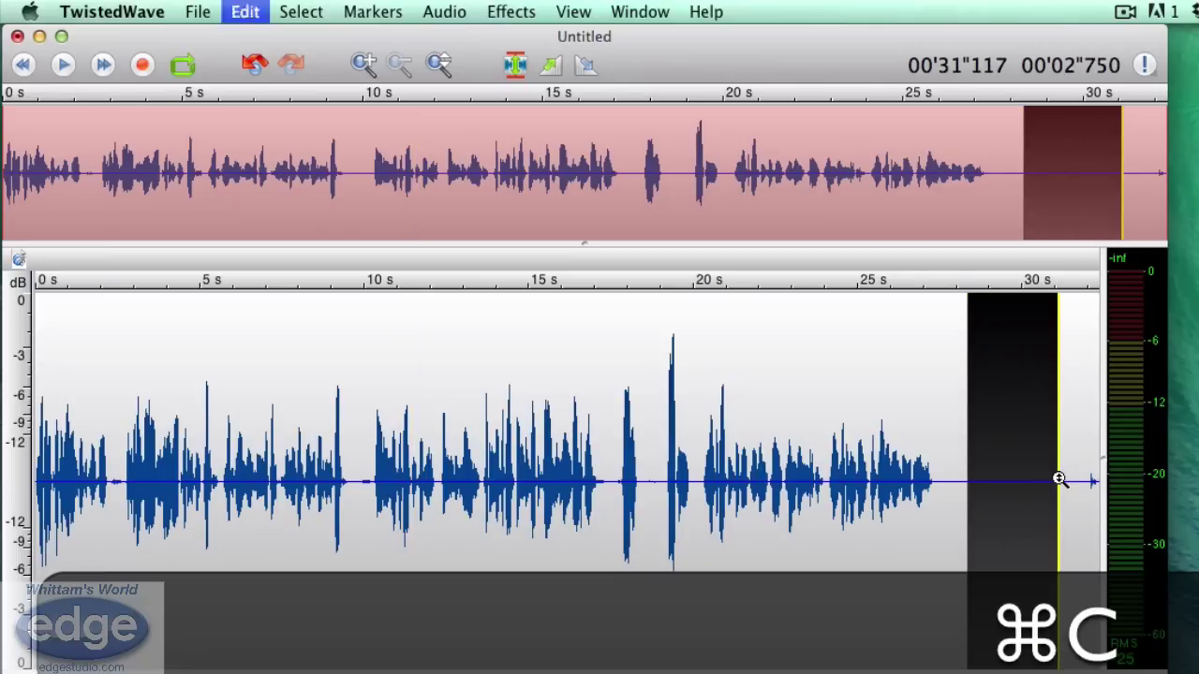
left_click_drag(968, 476, 950, 478)
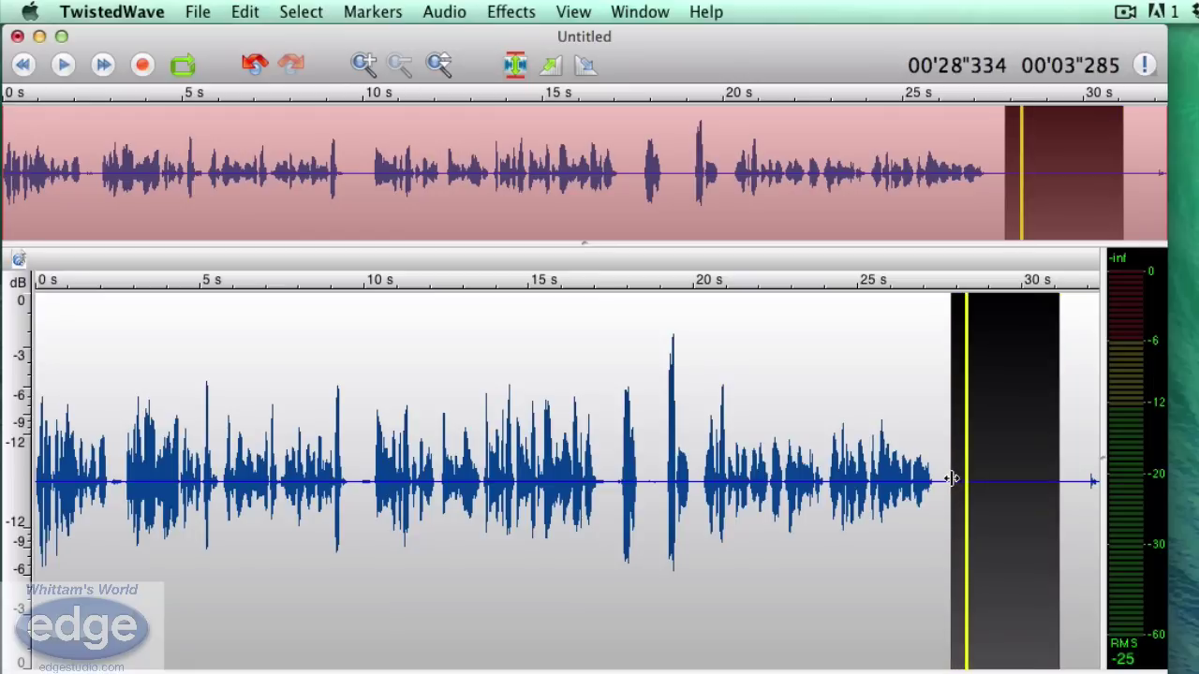
key("super+c")
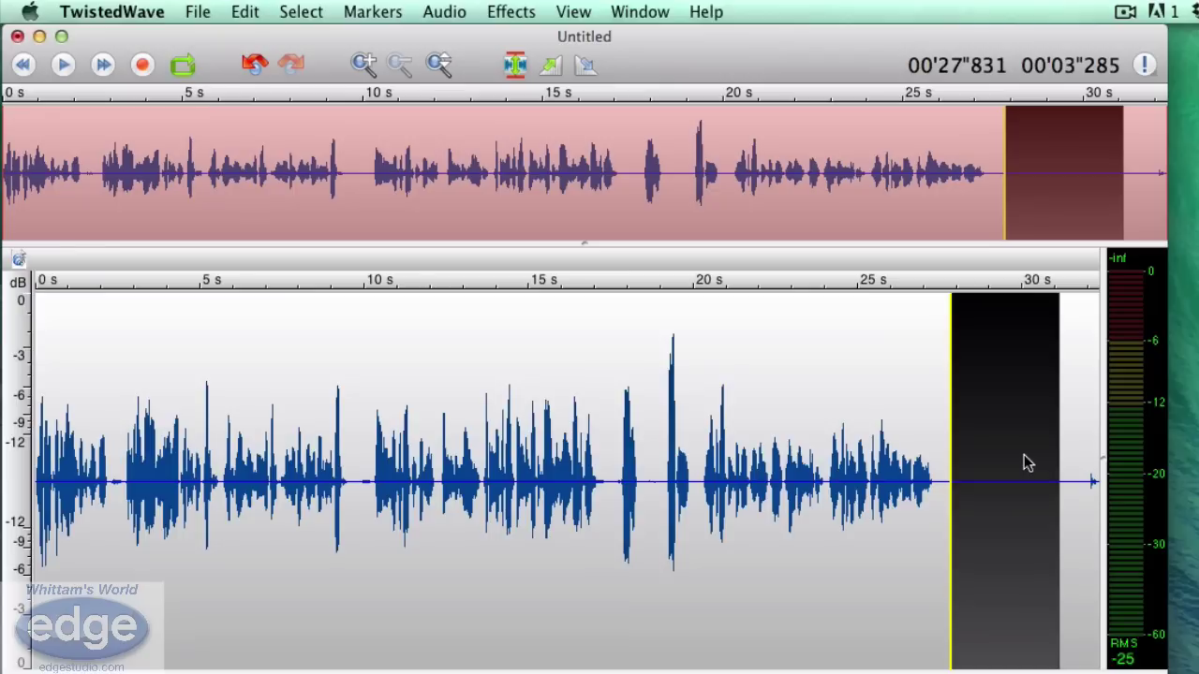
Configure the special paste options to Replace with an attenuation of -99.99 dB and no fading
left_click(246, 11)
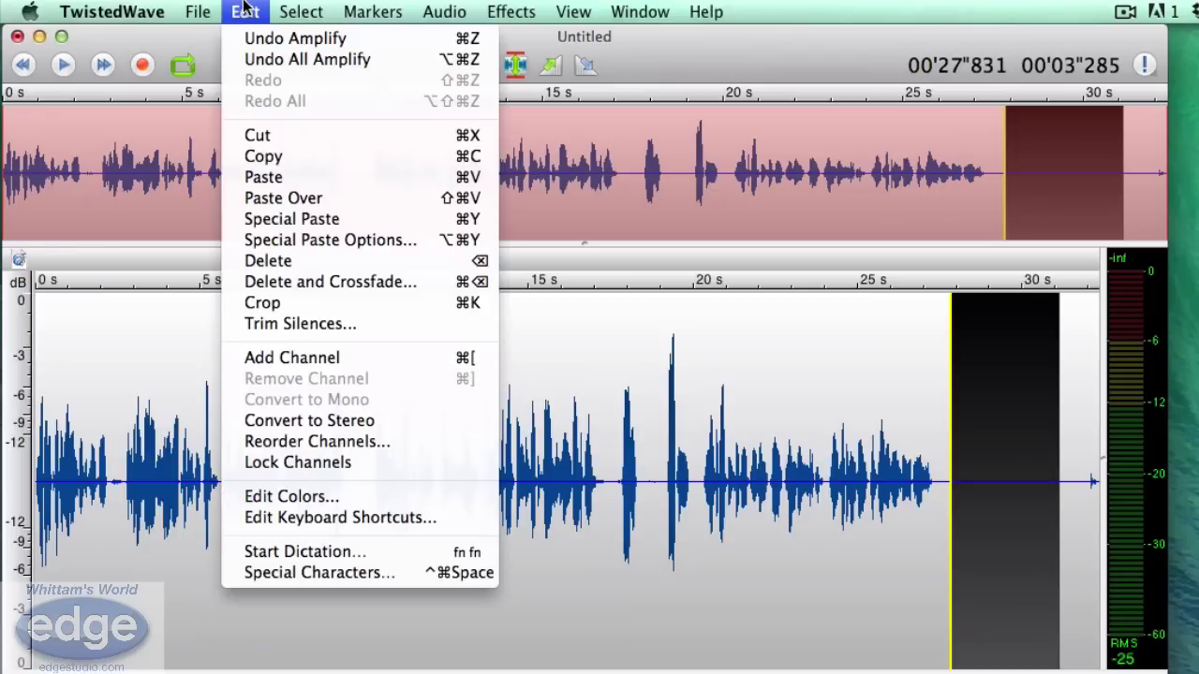
left_click(382, 242)
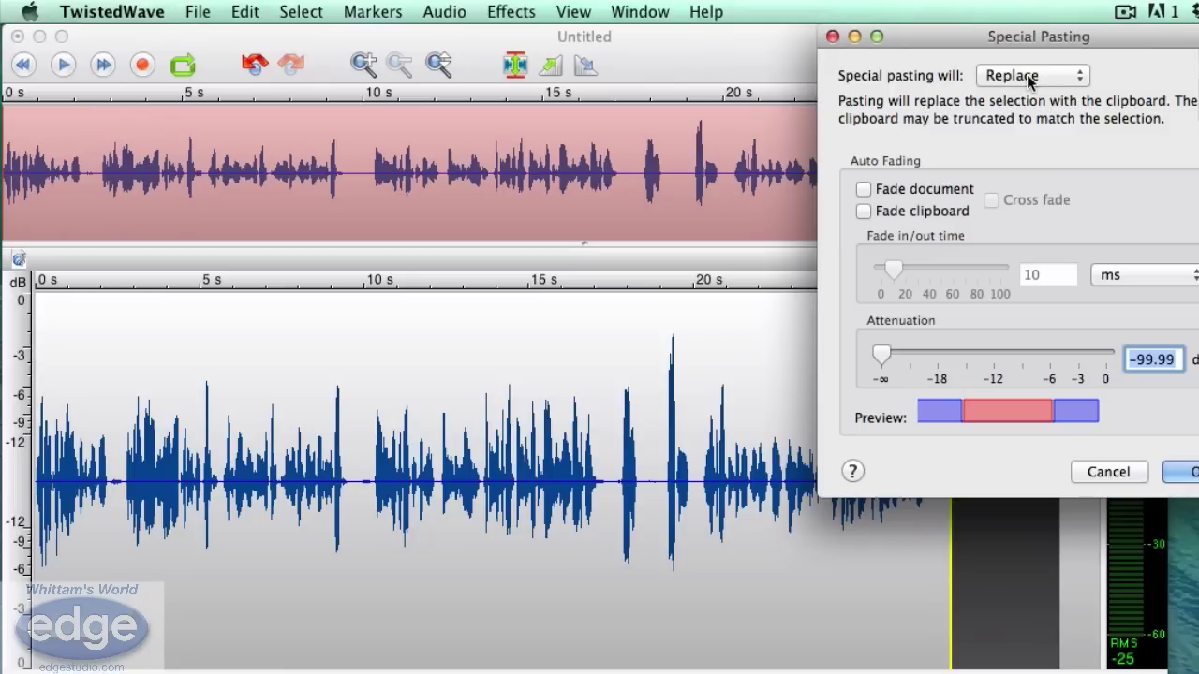
left_click(881, 365)
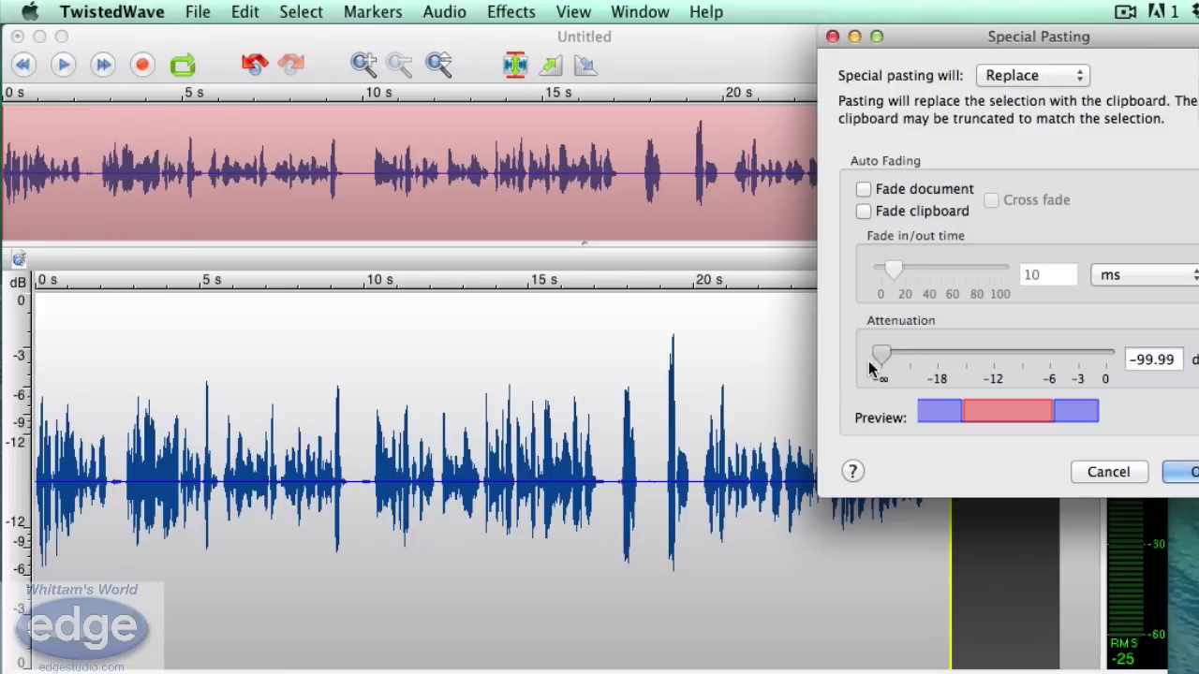
left_click(1180, 471)
Select the room tone from about 28.0 to 31.3 s after the last phrase and copy it
left_click(1012, 537)
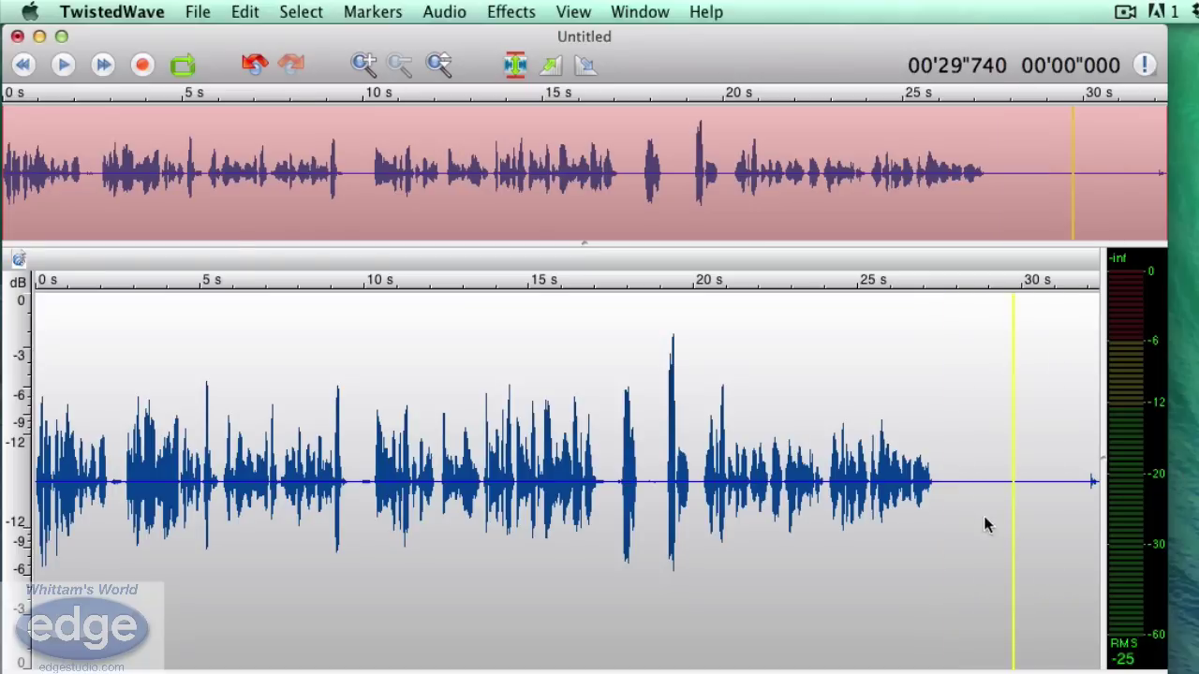
left_click_drag(956, 499, 1066, 506)
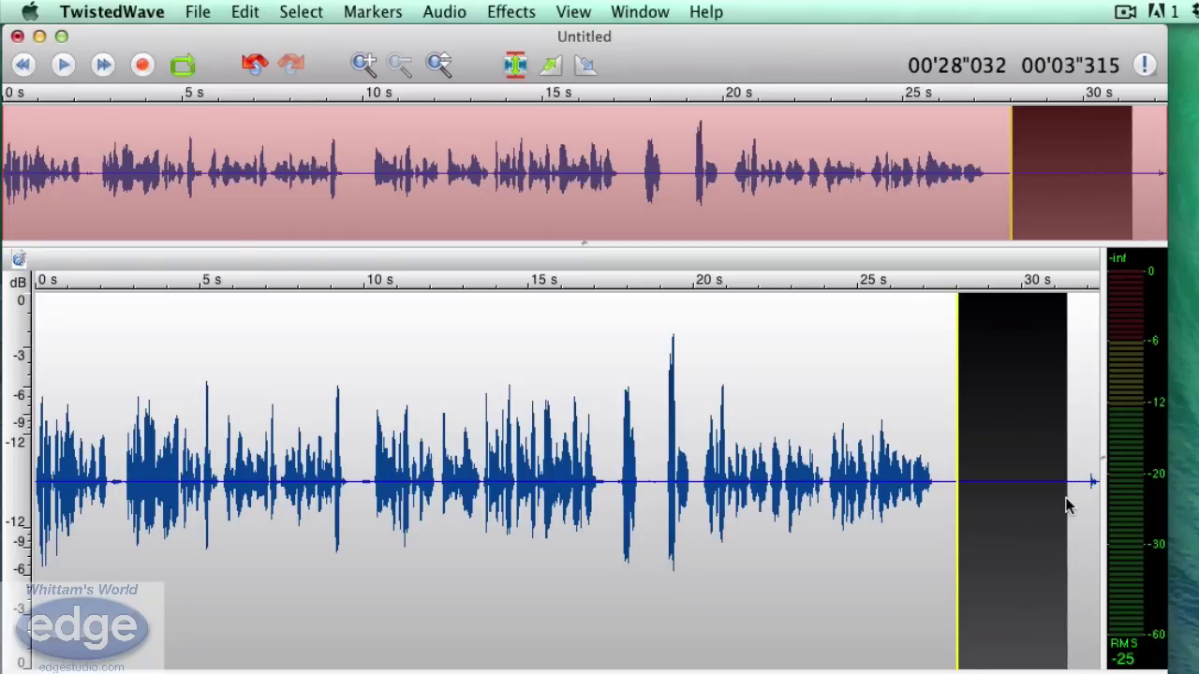
key("super+c")
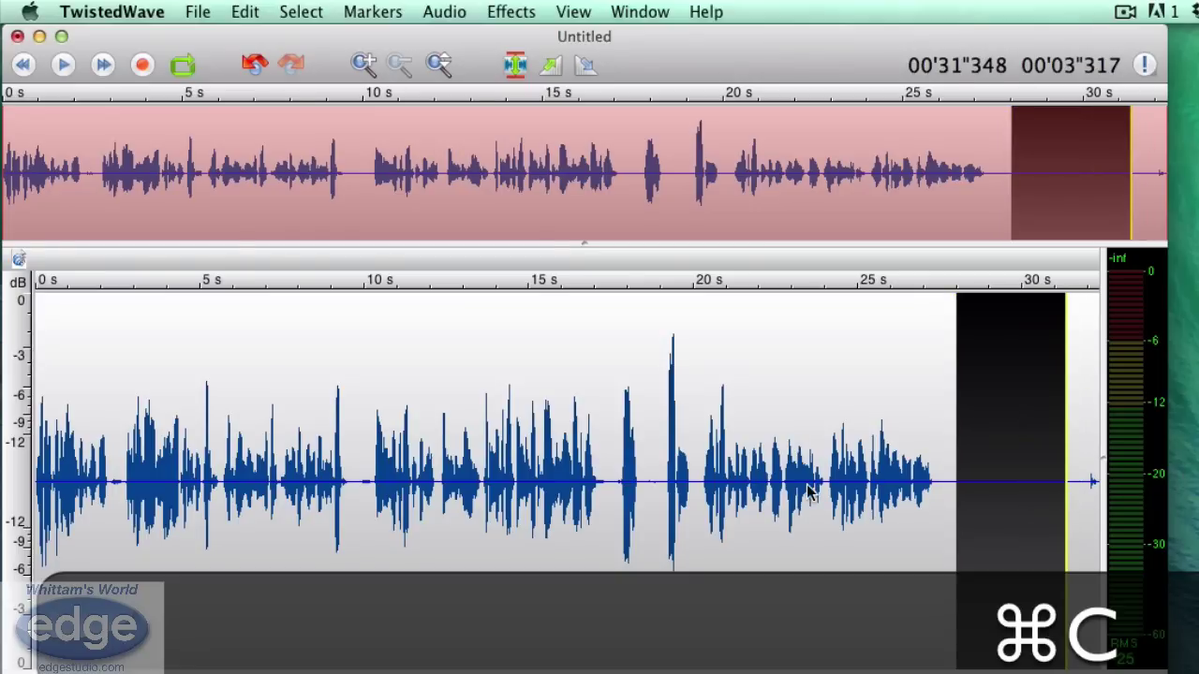
Replace the breath between about 9.57 and 10.32 s with the copied room tone using Special Paste
left_click(347, 521)
key("Up")
key("Up")
key("Up")
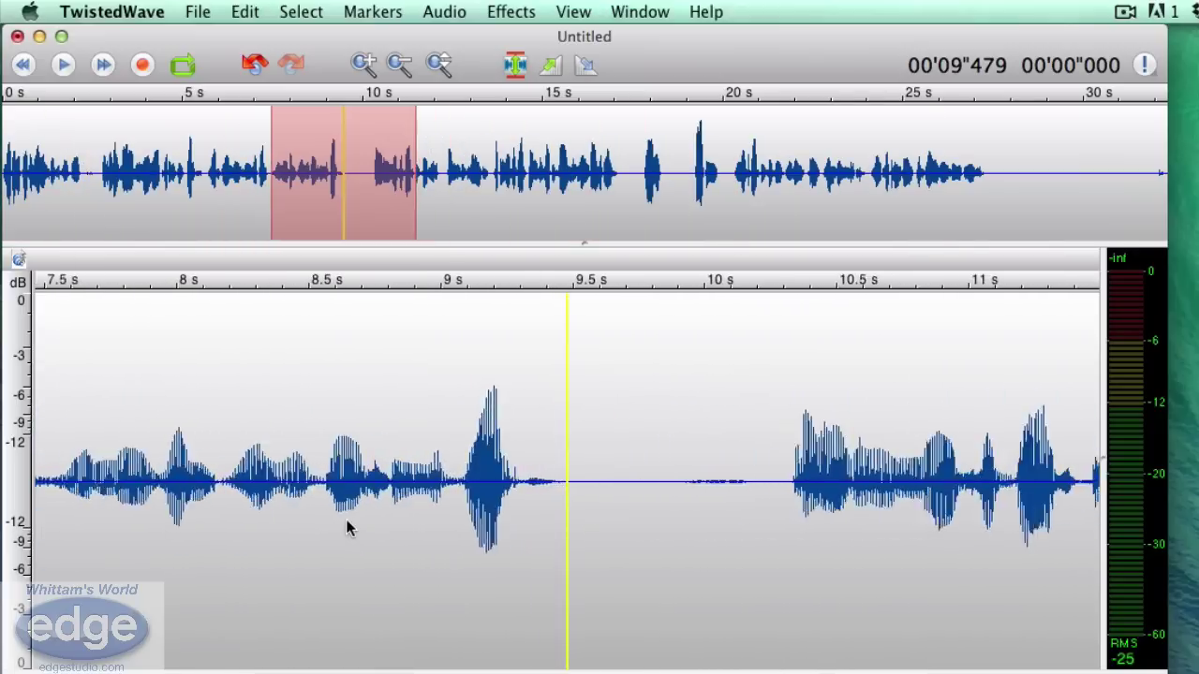
left_click_drag(828, 499, 593, 463)
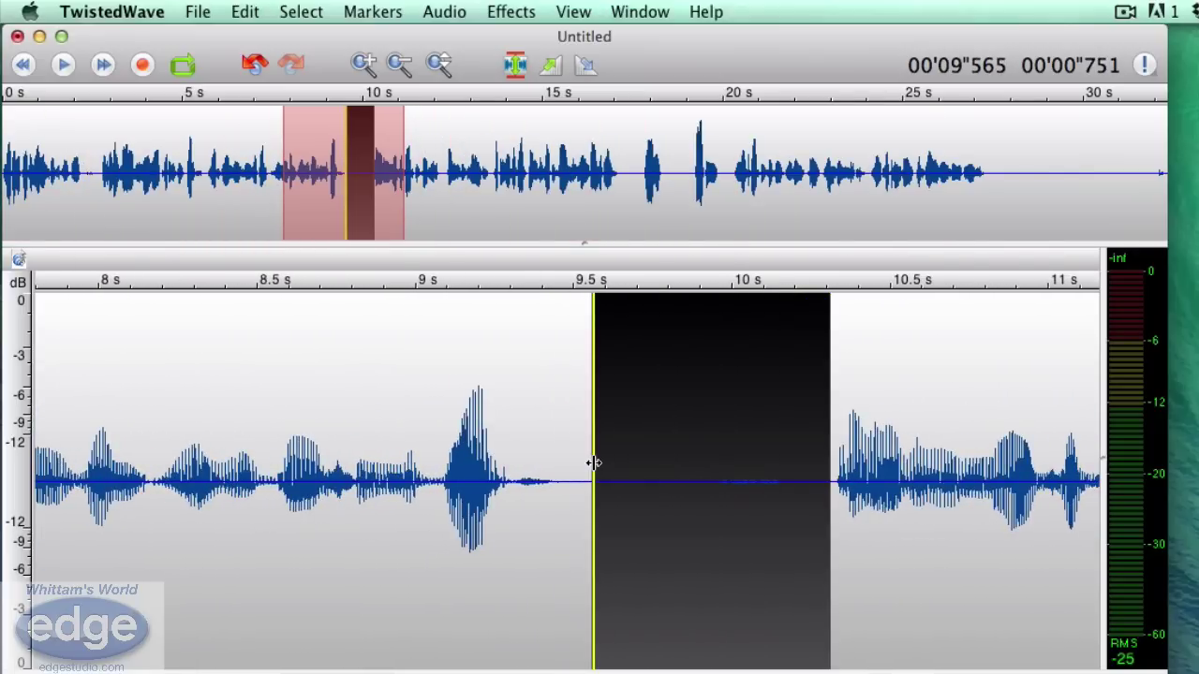
key("super")
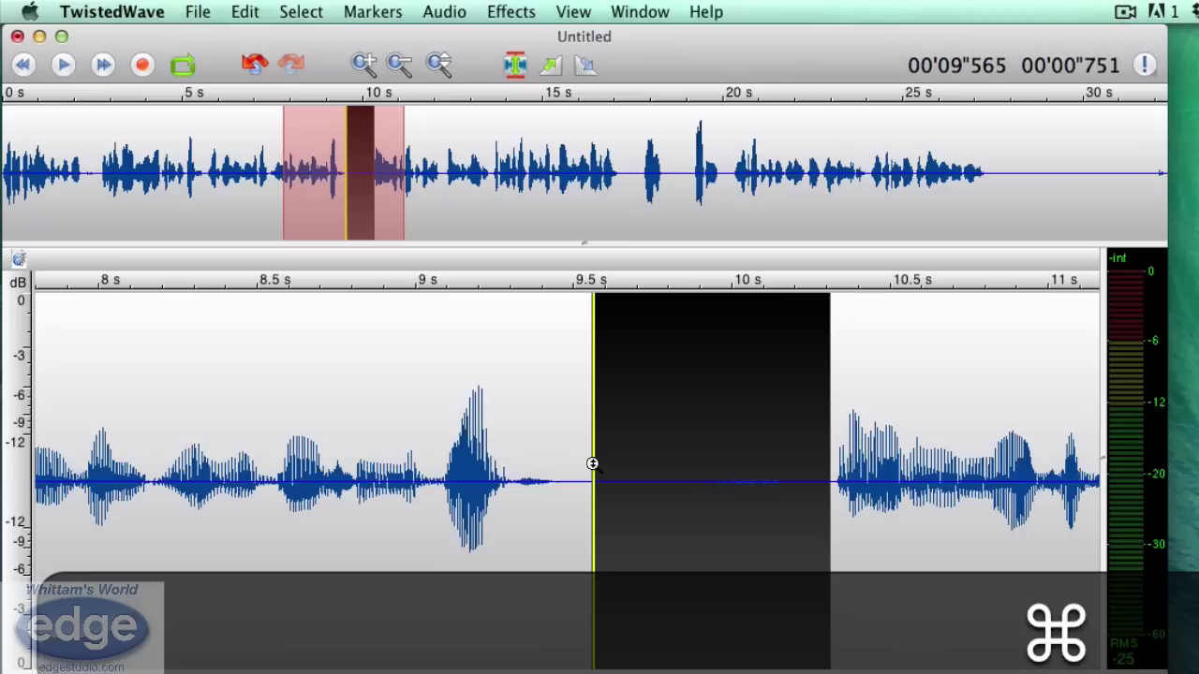
Play the audio from about 8.7 s to check the gap filled with room tone
left_click(528, 484)
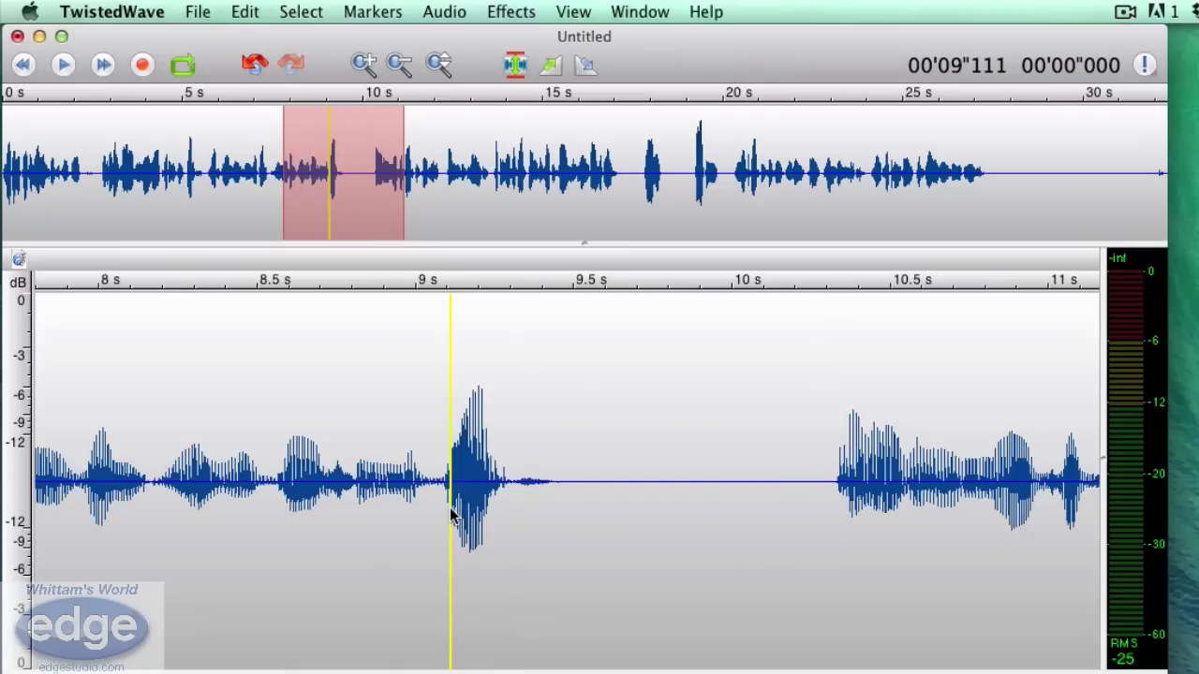
left_click(313, 478)
key("space")
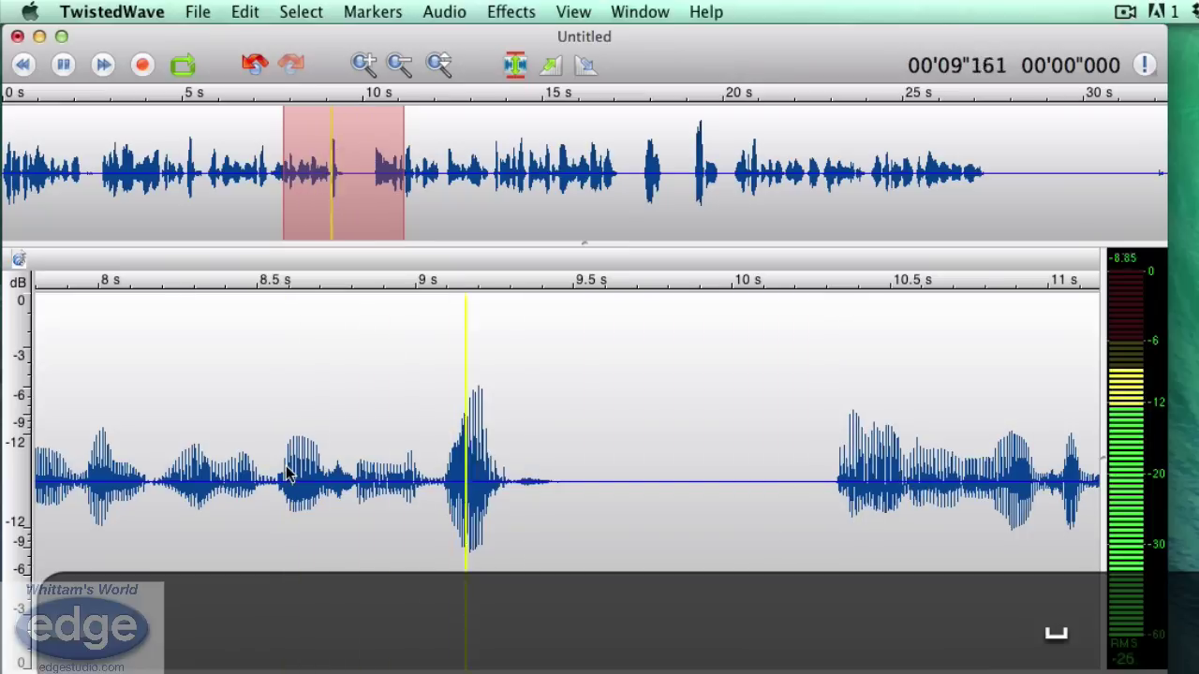